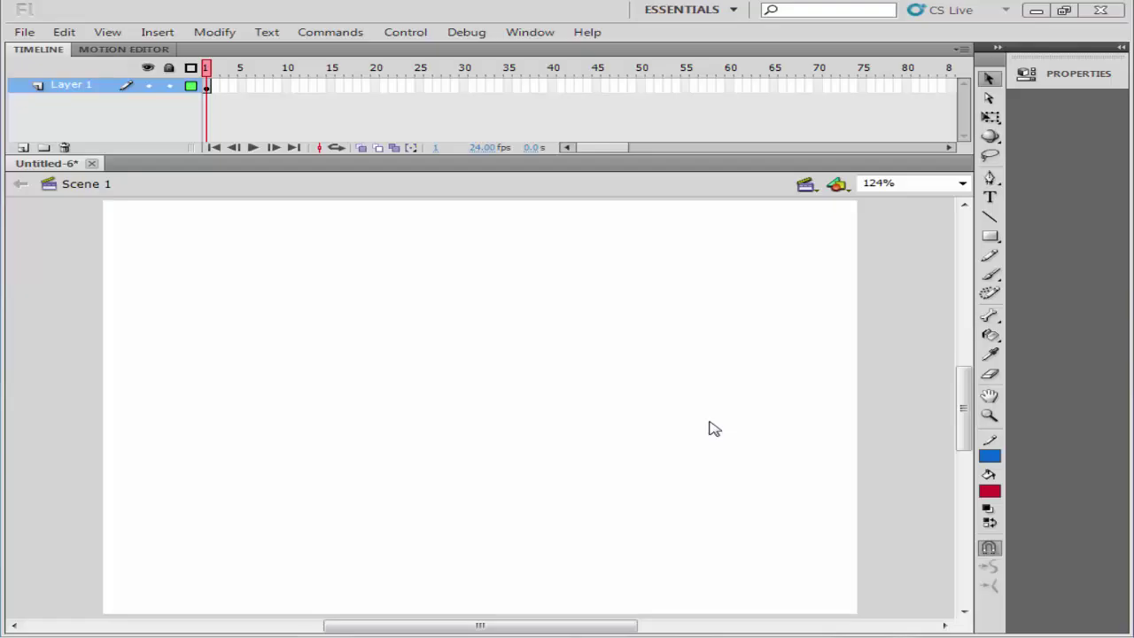
Draw a red rectangle with a blue outline, about 125 by 125 px, in the stage's upper-left corner with Object Drawing off
click(990, 197)
click(990, 236)
click(990, 548)
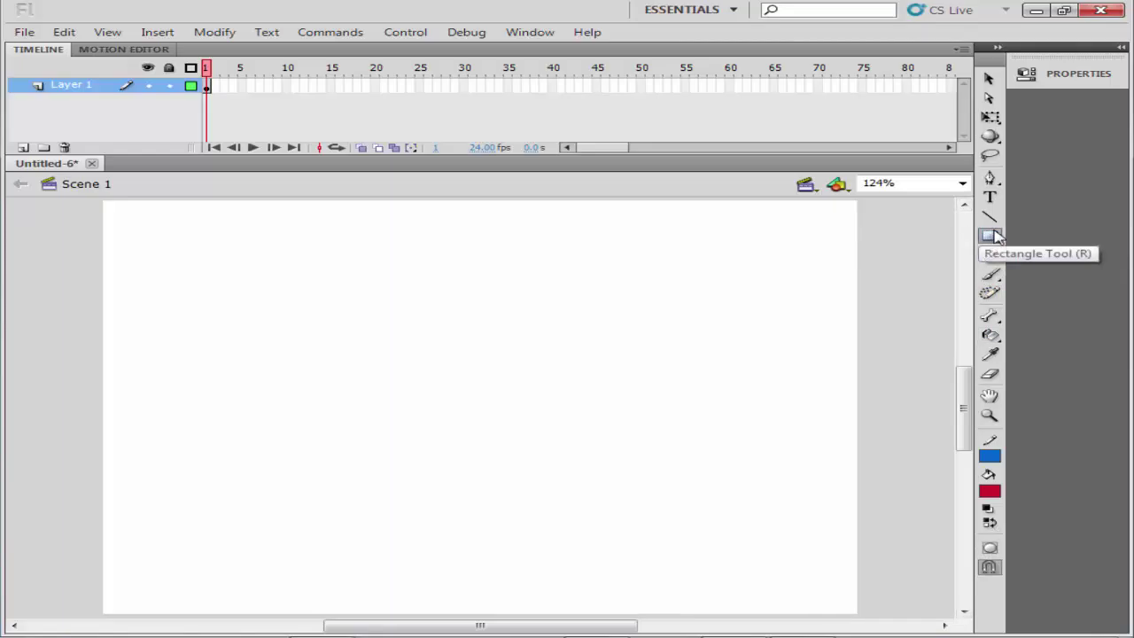
mouse_move(113, 218)
mouse_down()
mouse_move(156, 309)
mouse_move(288, 349)
mouse_up()
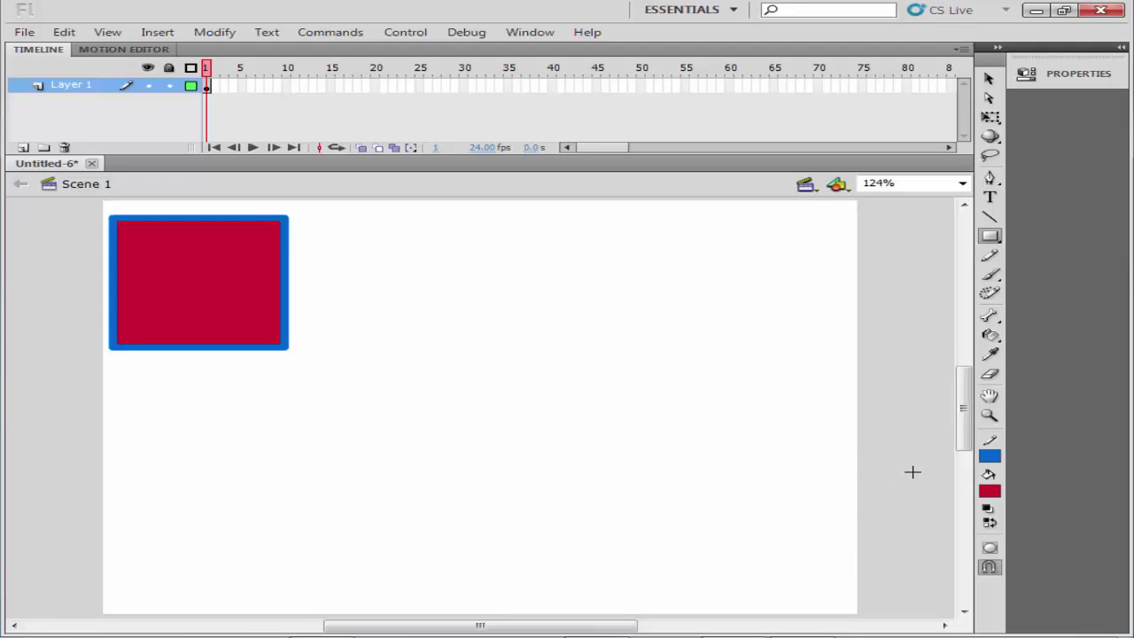
Select the whole red rectangle with its outline, inspect its shape properties, and clear the selection
click(996, 237)
click(997, 240)
key(v)
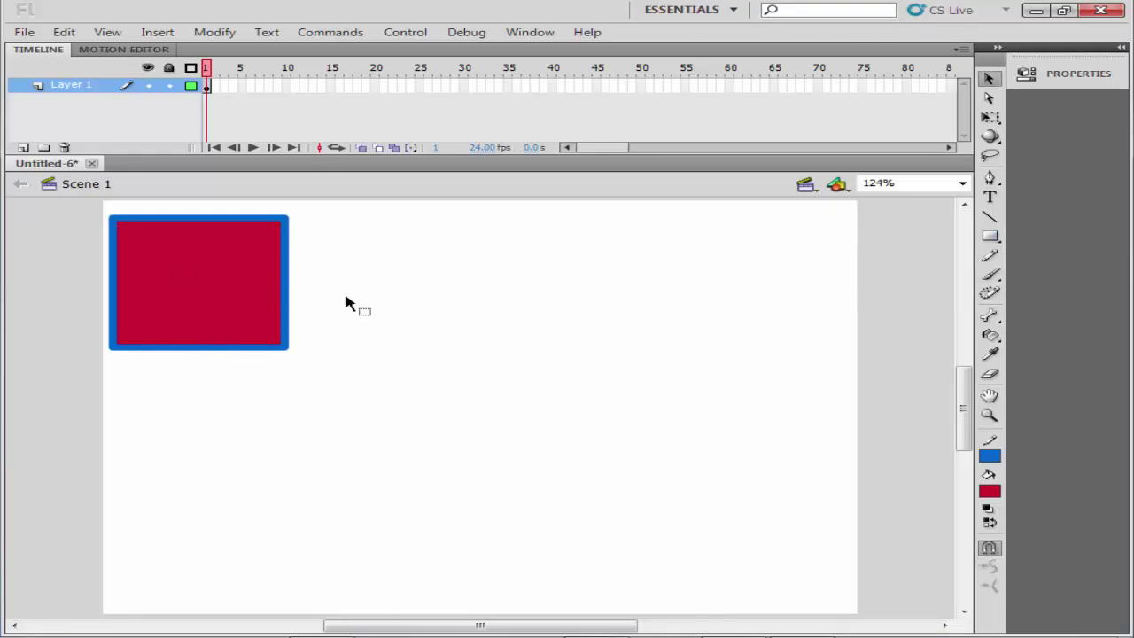
drag(329, 215, 99, 388)
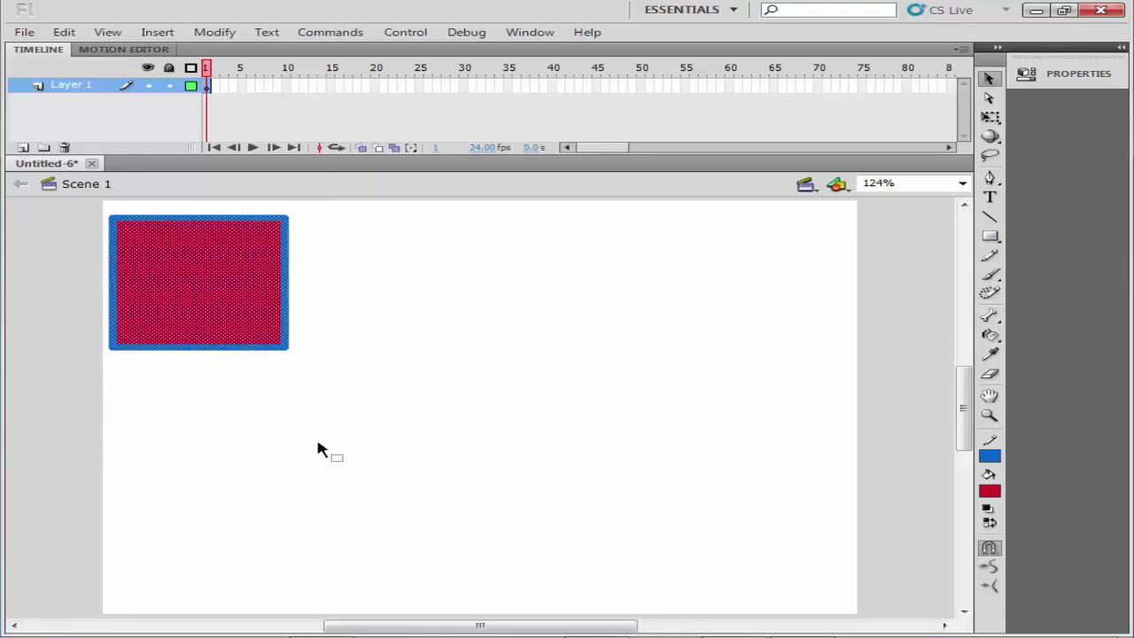
key(ctrl+F3)
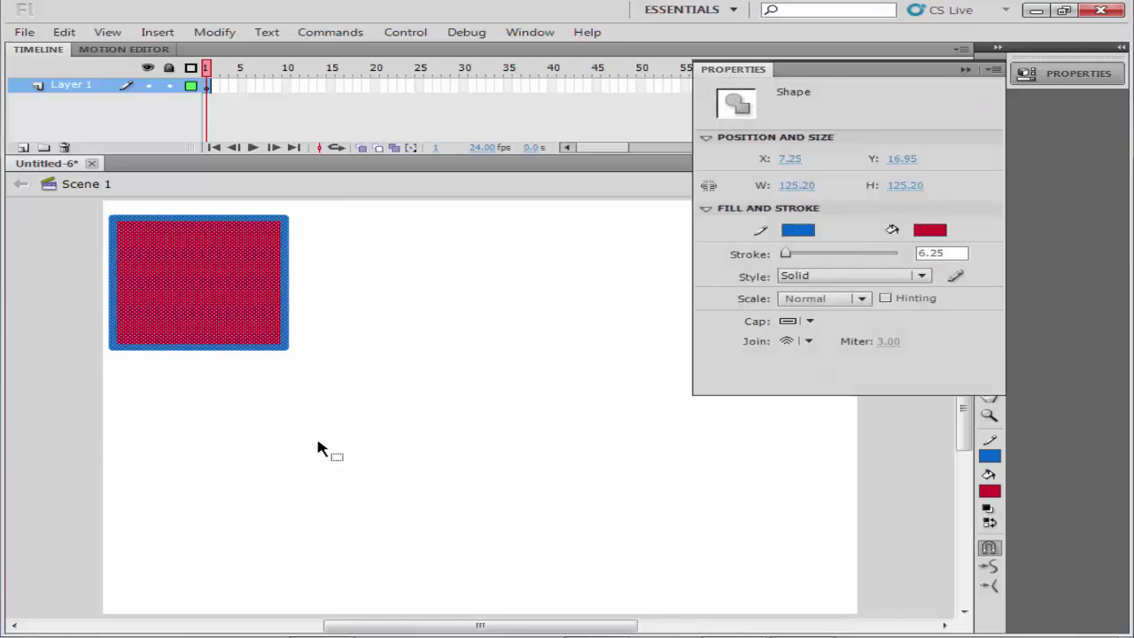
click(966, 71)
click(719, 383)
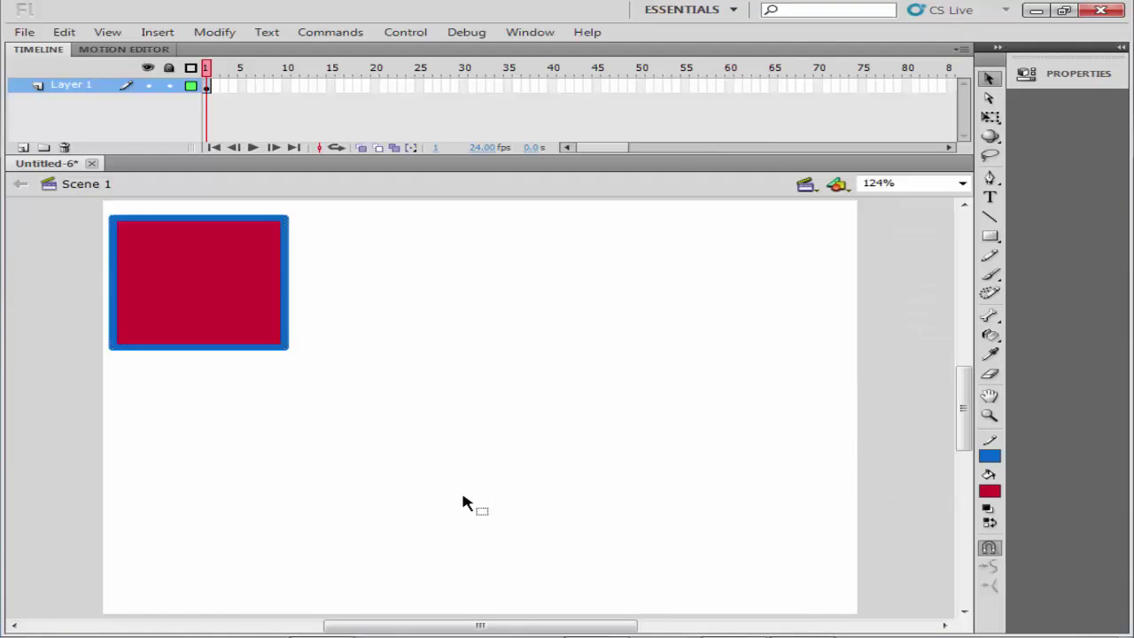
Draw a second blue-outlined rectangle right of the first with Object Drawing on, and set its fill to dark green #006600
click(990, 237)
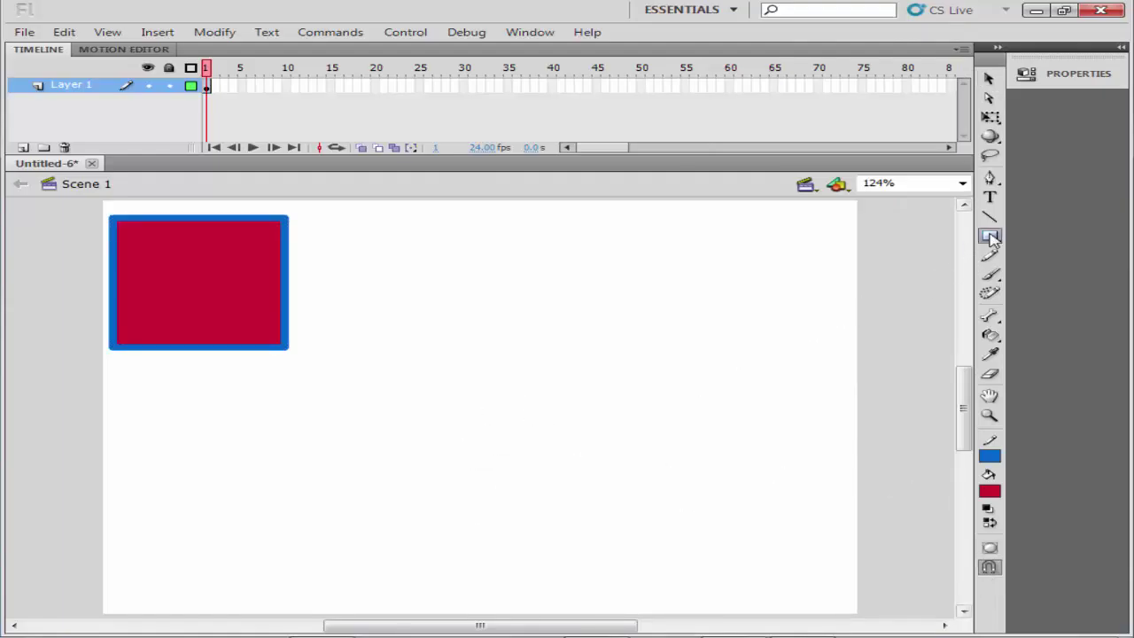
click(990, 548)
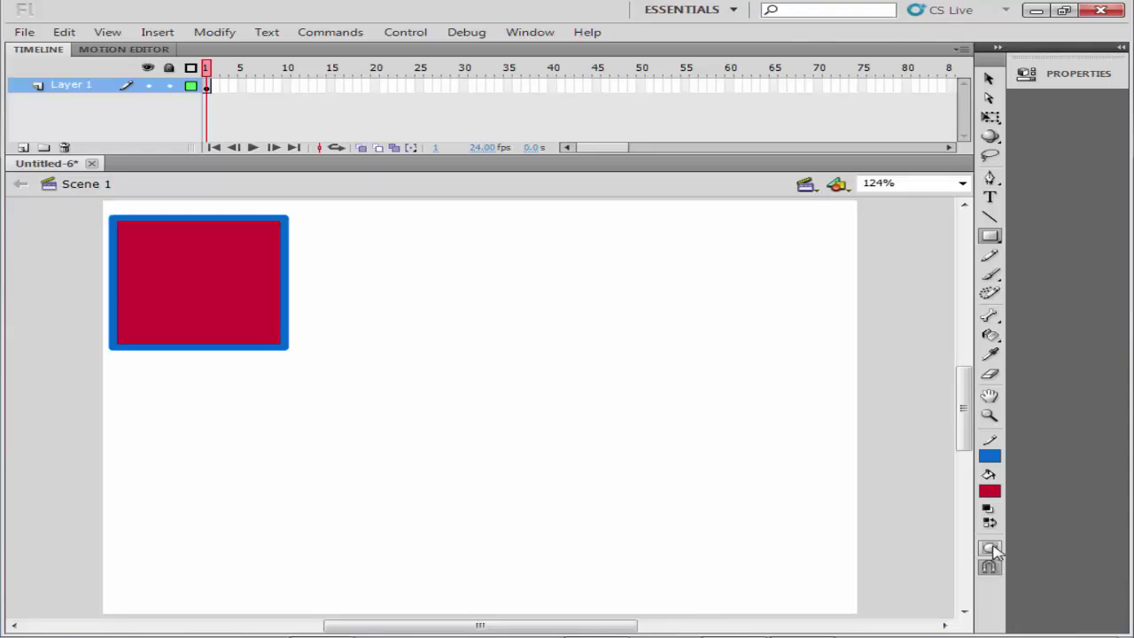
click(990, 549)
drag(430, 225, 657, 354)
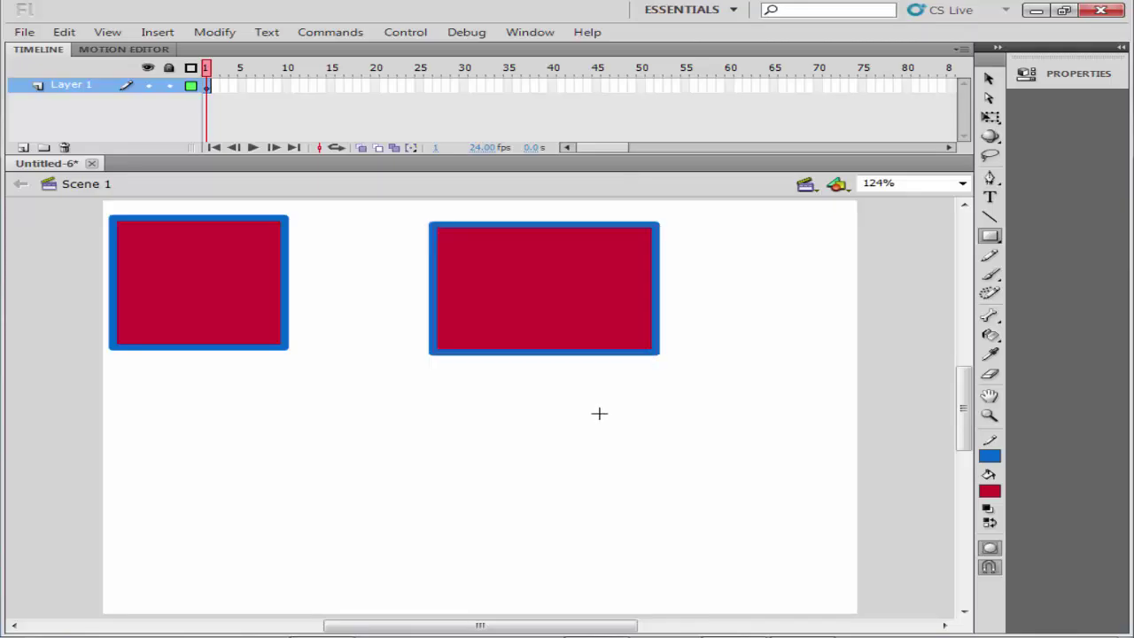
click(992, 492)
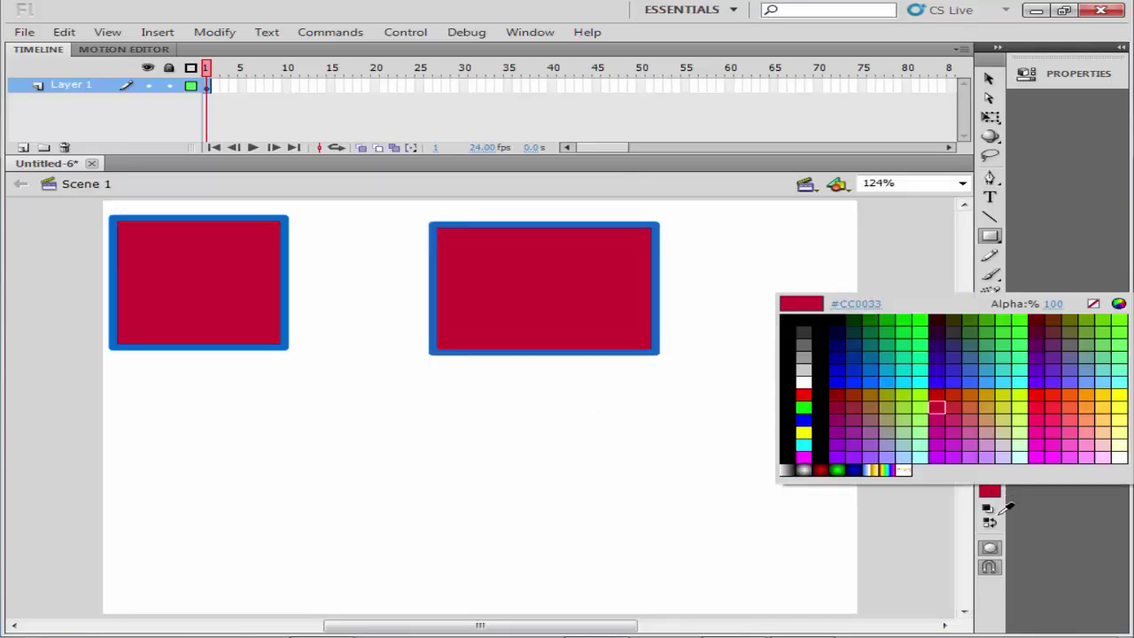
click(880, 321)
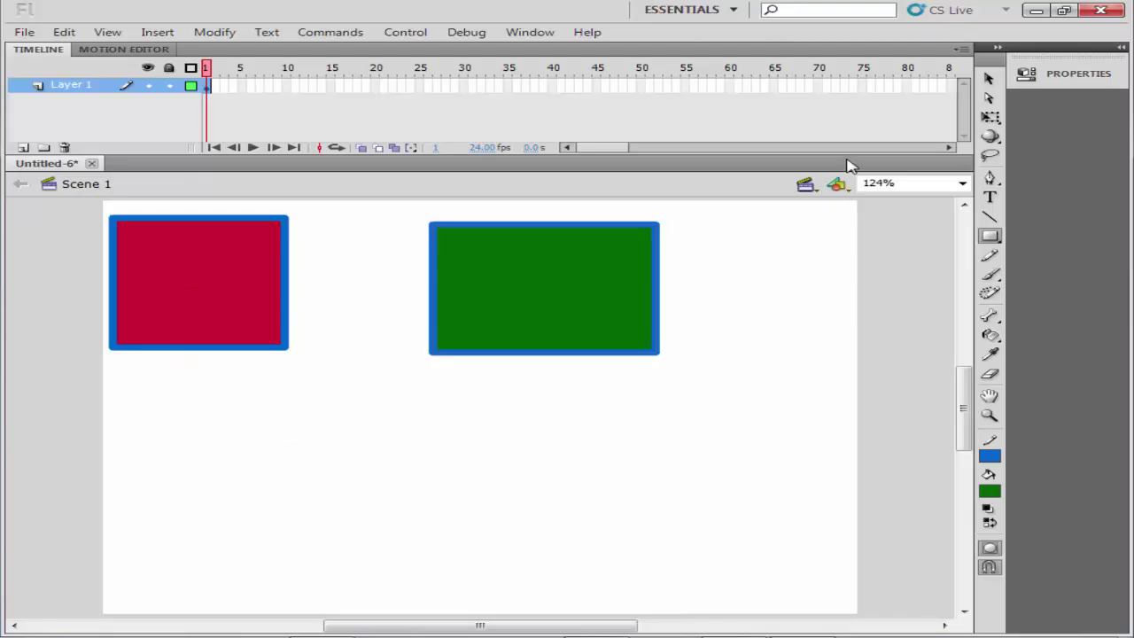
Delete the lower-right portion of the red rectangle and undo the deletion
click(991, 79)
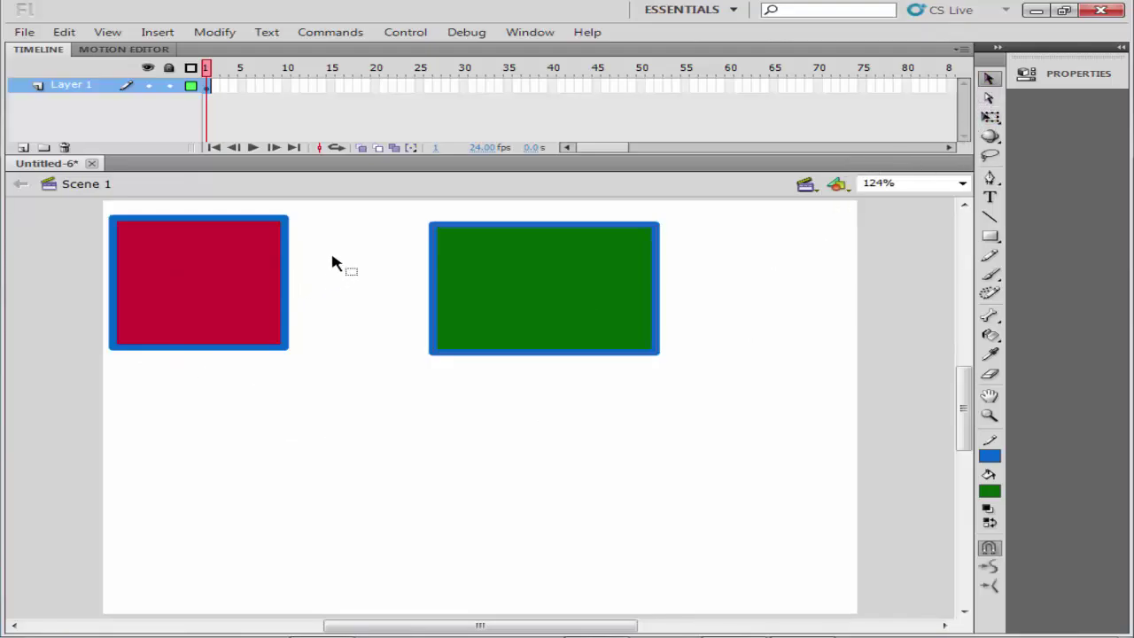
drag(346, 246, 161, 381)
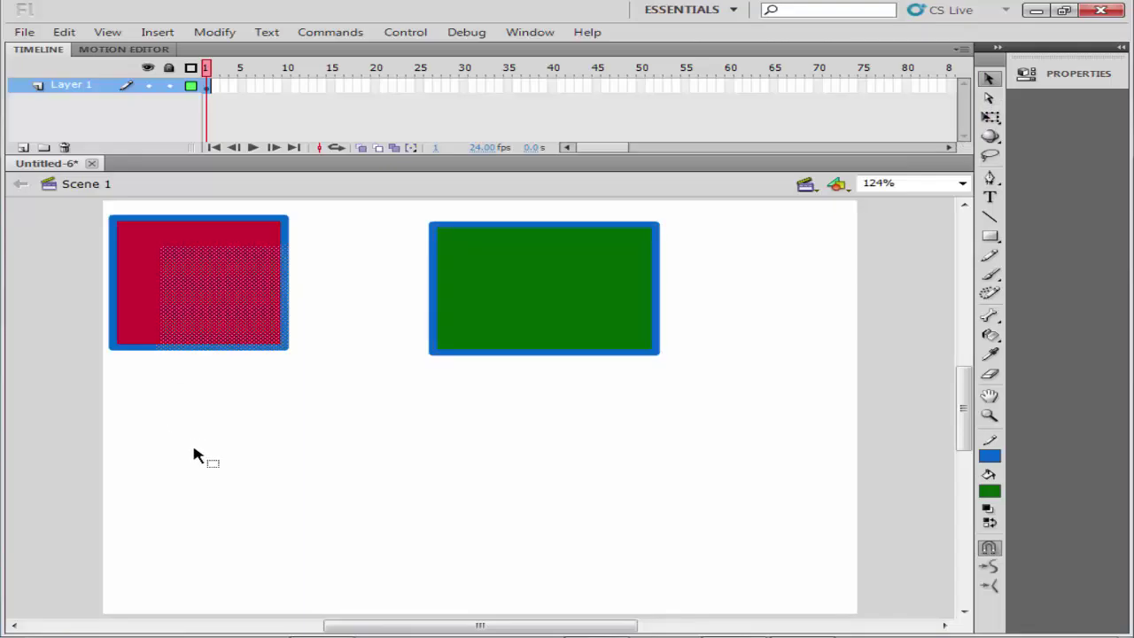
key(Delete)
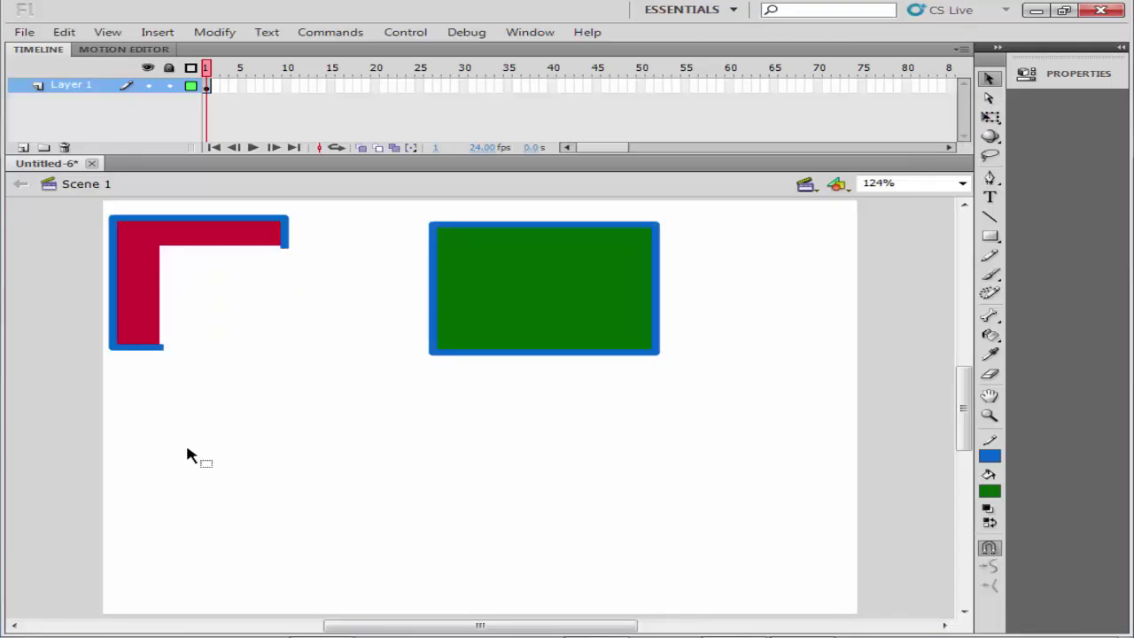
key(ctrl+z)
Select the green rectangle by enclosing only part of it, remove it from the stage and restore it
click(256, 495)
drag(695, 276, 554, 410)
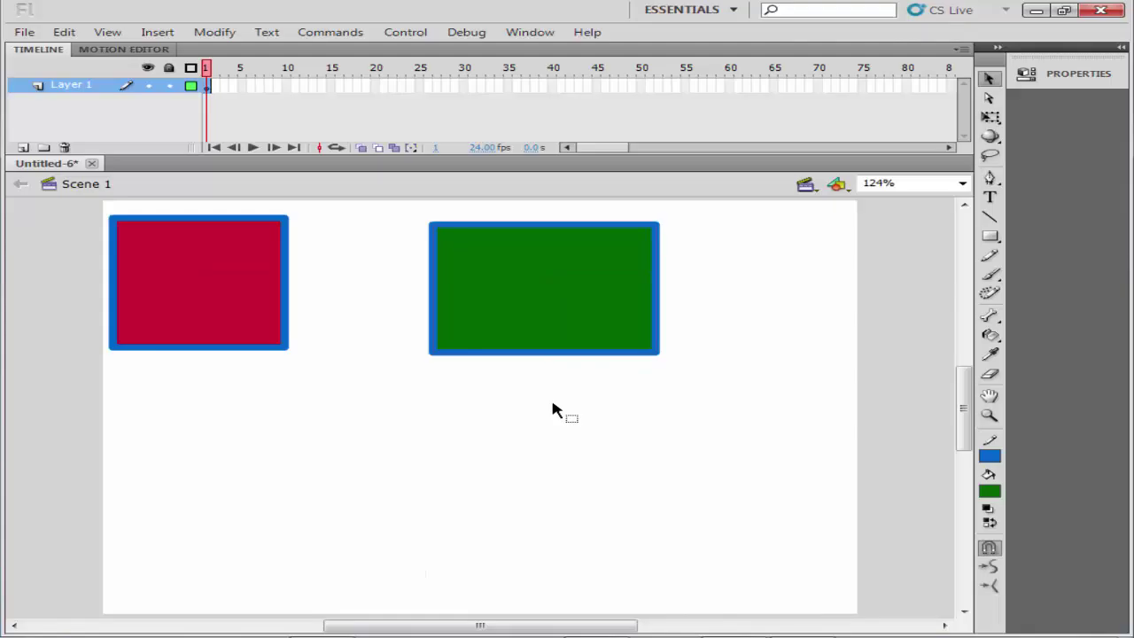
key(ctrl+z)
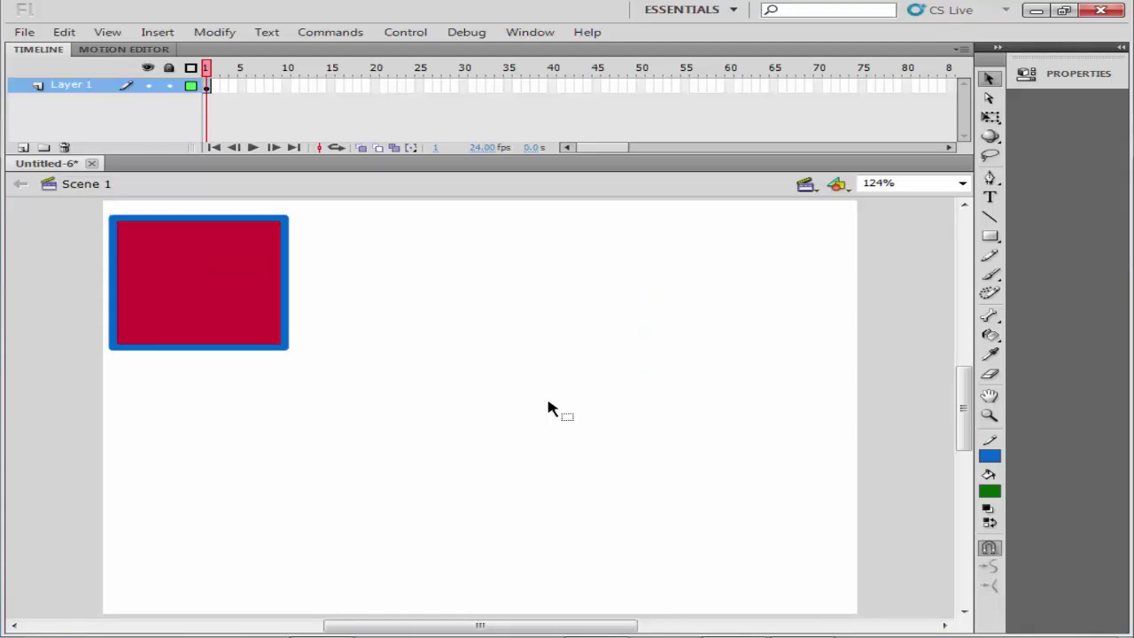
key(ctrl+y)
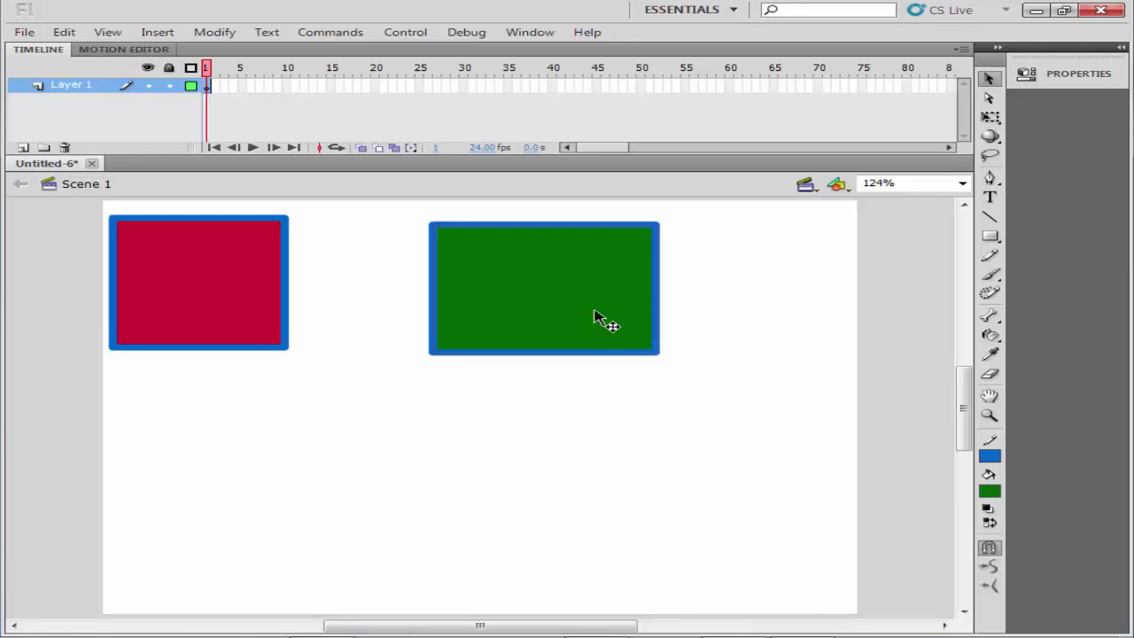
Compare partial selections of both rectangles, and move the green one up slightly to align with the red rectangle's top
drag(327, 265, 174, 376)
click(302, 443)
drag(700, 282, 577, 421)
mouse_move(655, 350)
mouse_down()
mouse_move(655, 331)
mouse_move(653, 354)
mouse_move(653, 342)
mouse_up()
Select individual outline edges of the red rectangle one by one, and select its complete outline
click(285, 284)
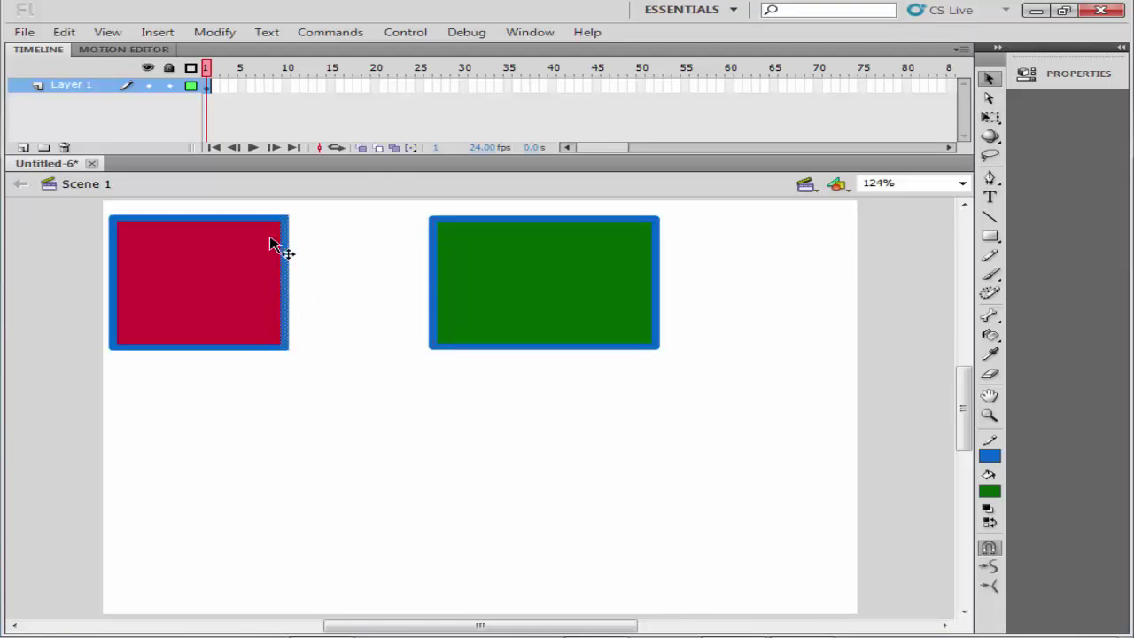
click(96, 274)
click(139, 218)
click(112, 273)
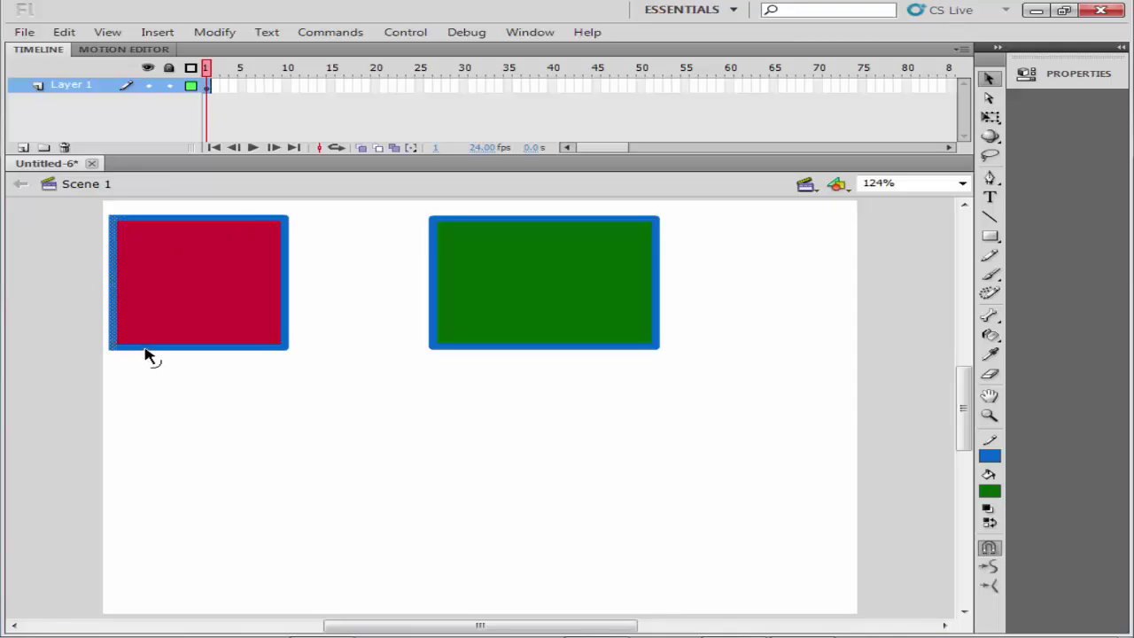
click(284, 266)
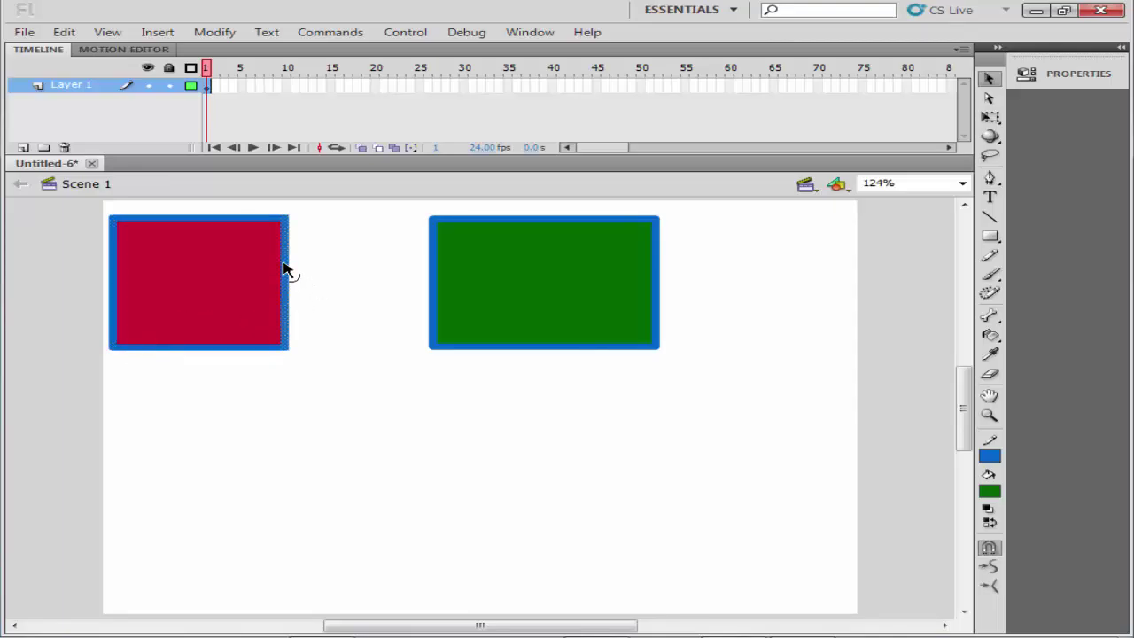
double_click(285, 270)
Delete only the fill of the red rectangle and undo the deletion
click(238, 293)
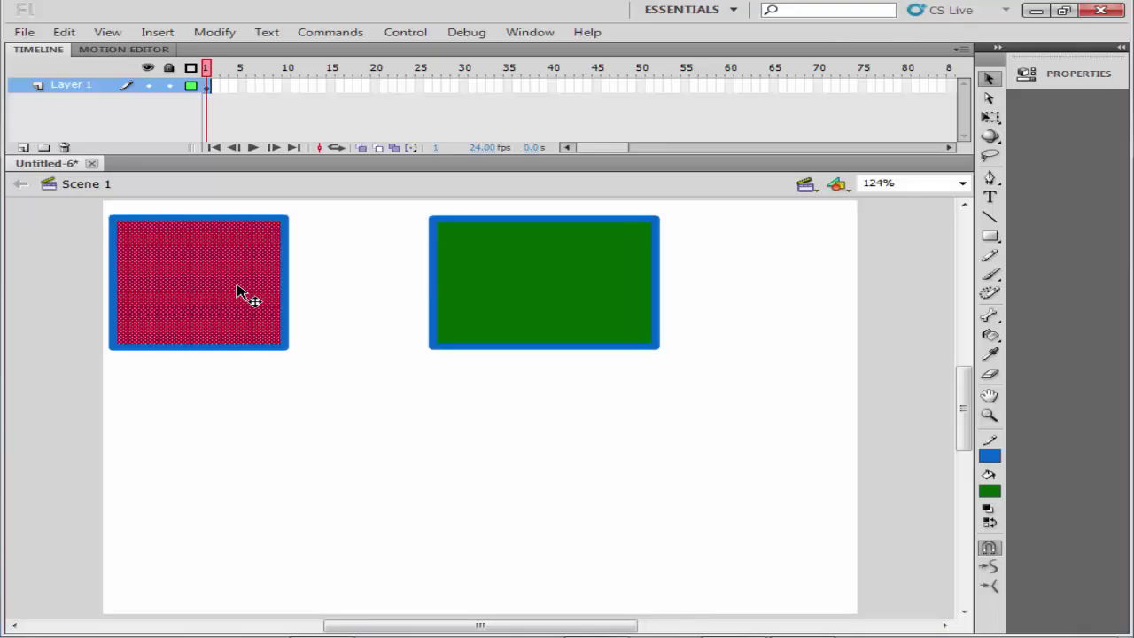
key(Delete)
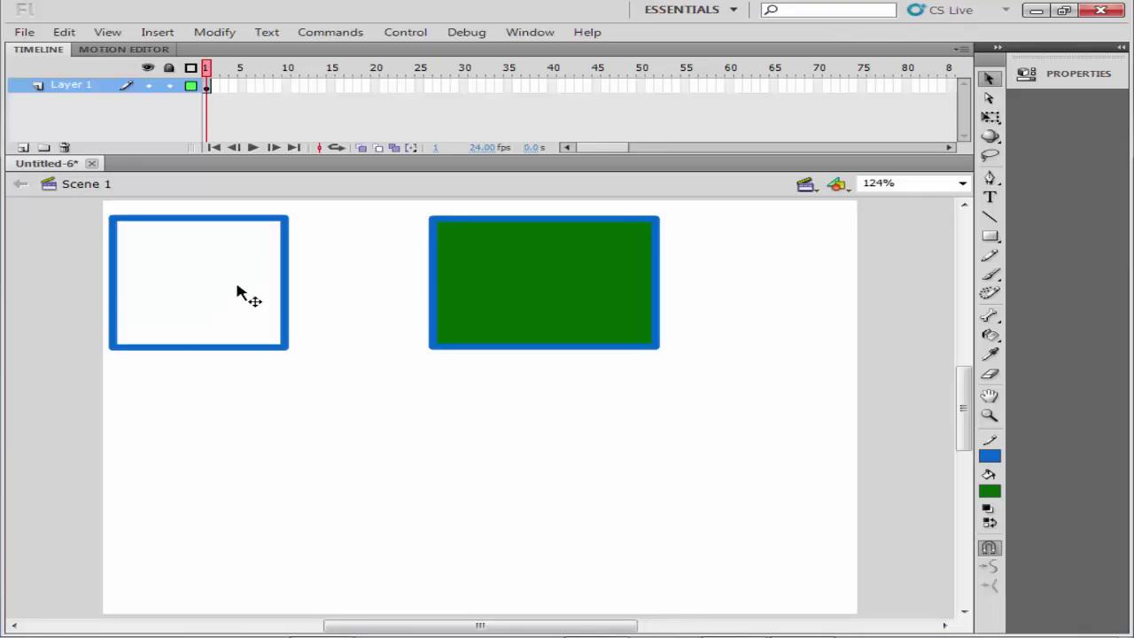
key(ctrl+z)
Select the red rectangle's fill alone and together with its outline, and clear the selection
click(238, 417)
click(224, 291)
double_click(221, 285)
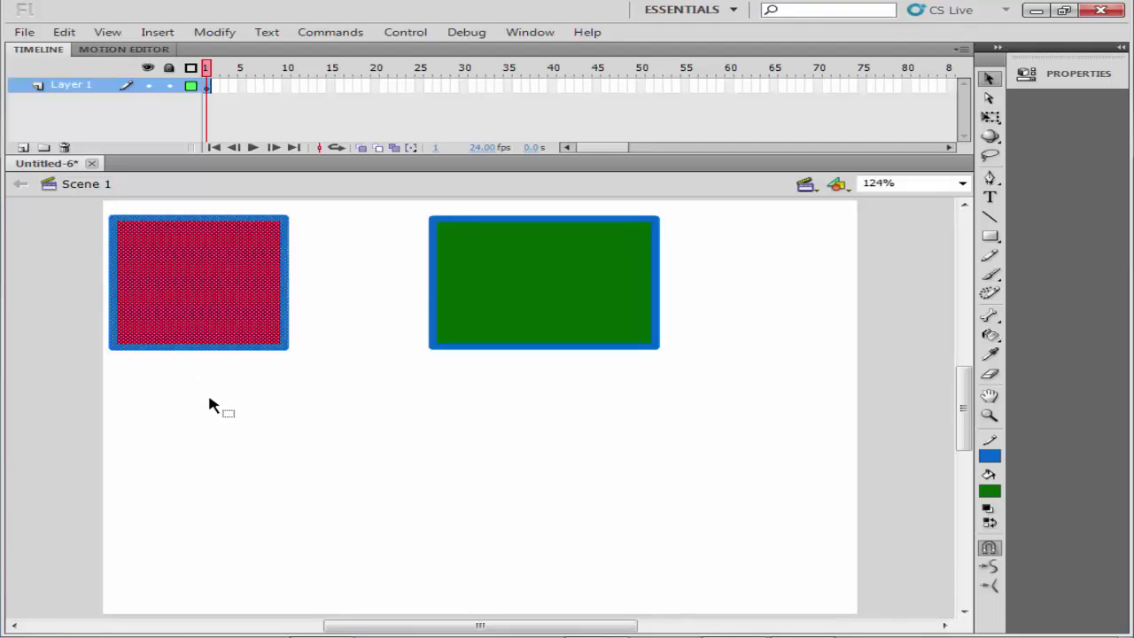
click(347, 501)
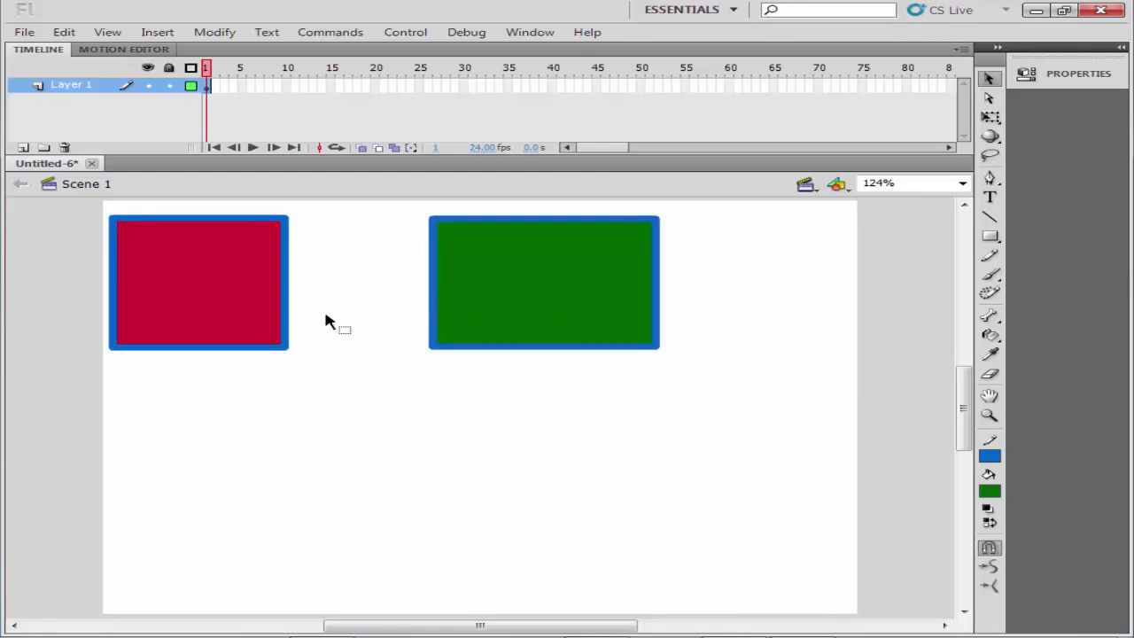
Delete both the red and the green rectangle from the stage
click(217, 279)
click(395, 287)
drag(130, 385, 81, 384)
key(Delete)
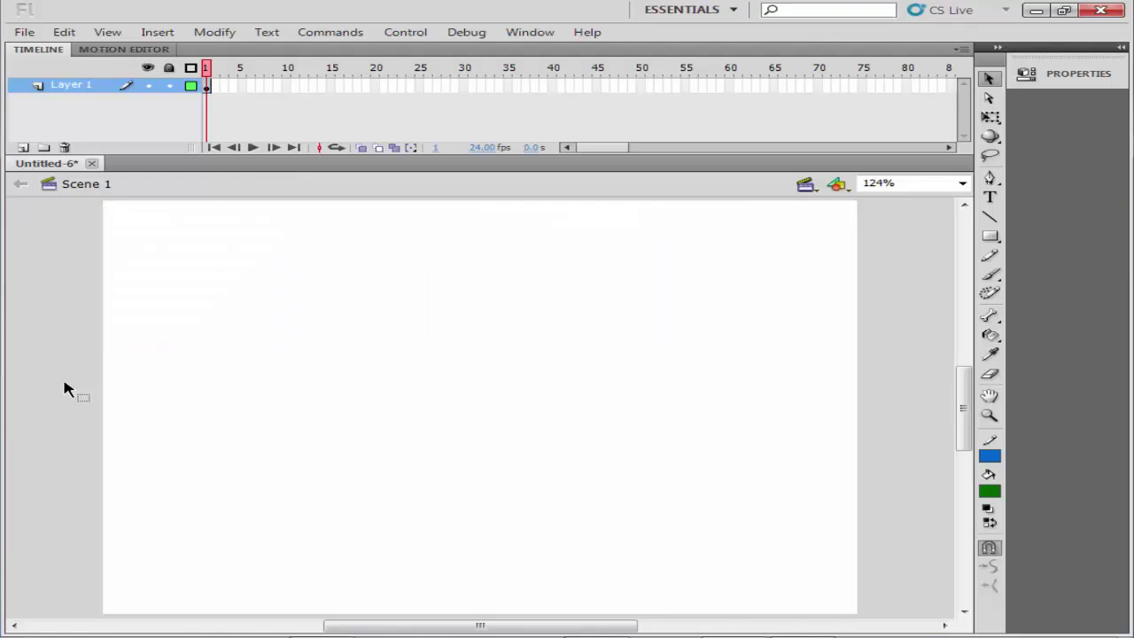
Draw a dark green rectangle with a blue outline in the upper-left part of the stage with Object Drawing off
click(990, 550)
click(990, 236)
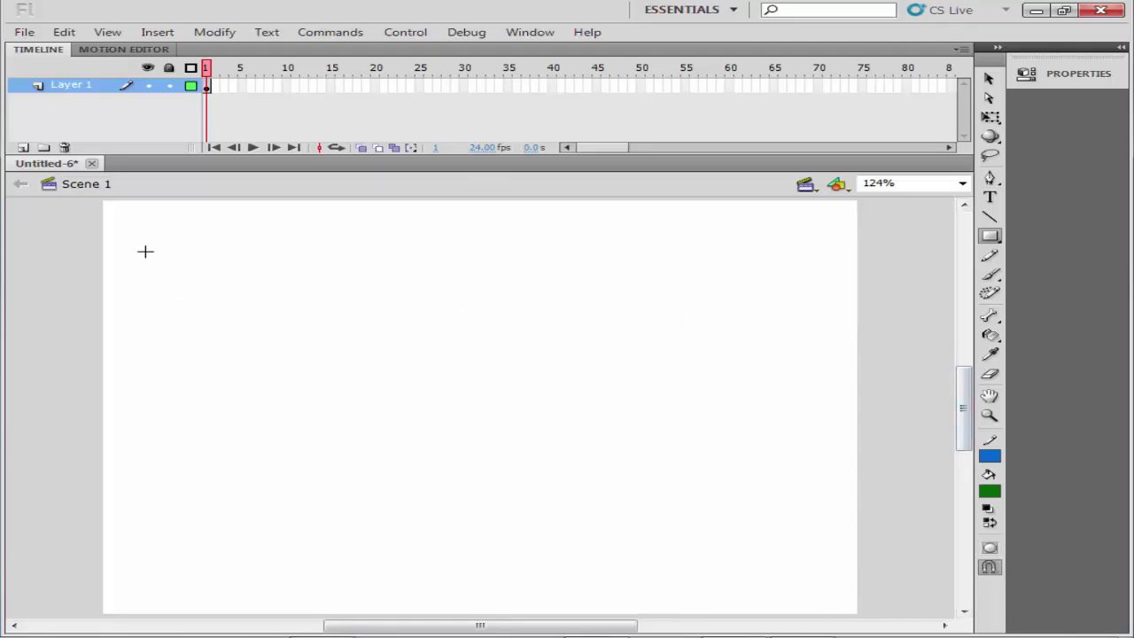
mouse_move(153, 242)
mouse_down()
mouse_move(281, 398)
mouse_move(333, 392)
mouse_up()
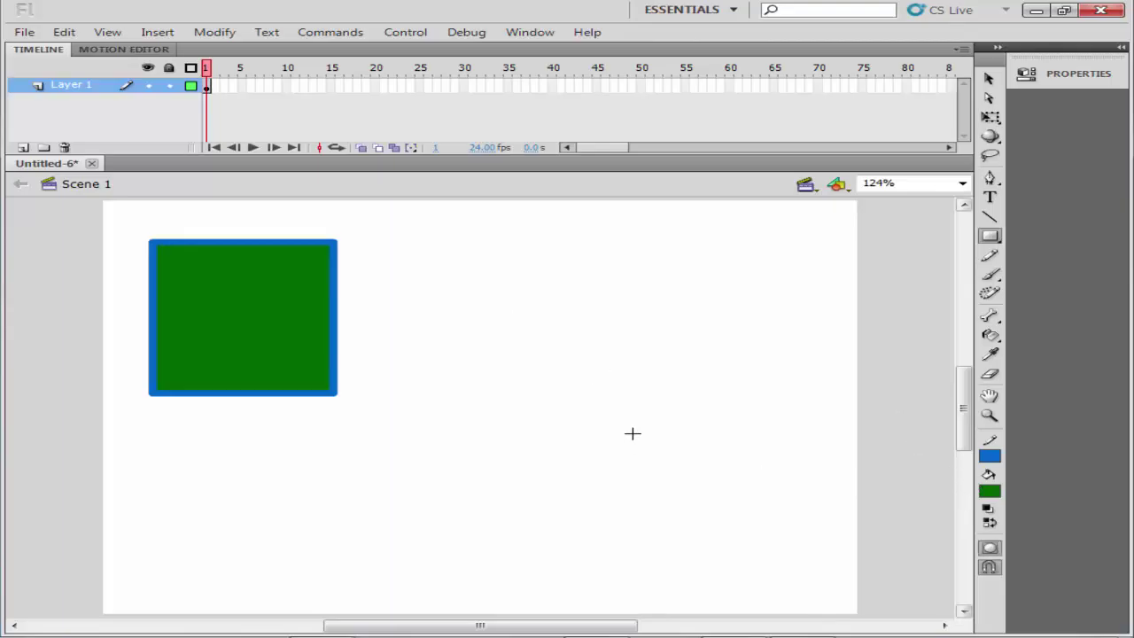
Draw a rectangle at the stage's upper right with Object Drawing on, and set its fill to turquoise and its stroke to green
drag(496, 247, 712, 410)
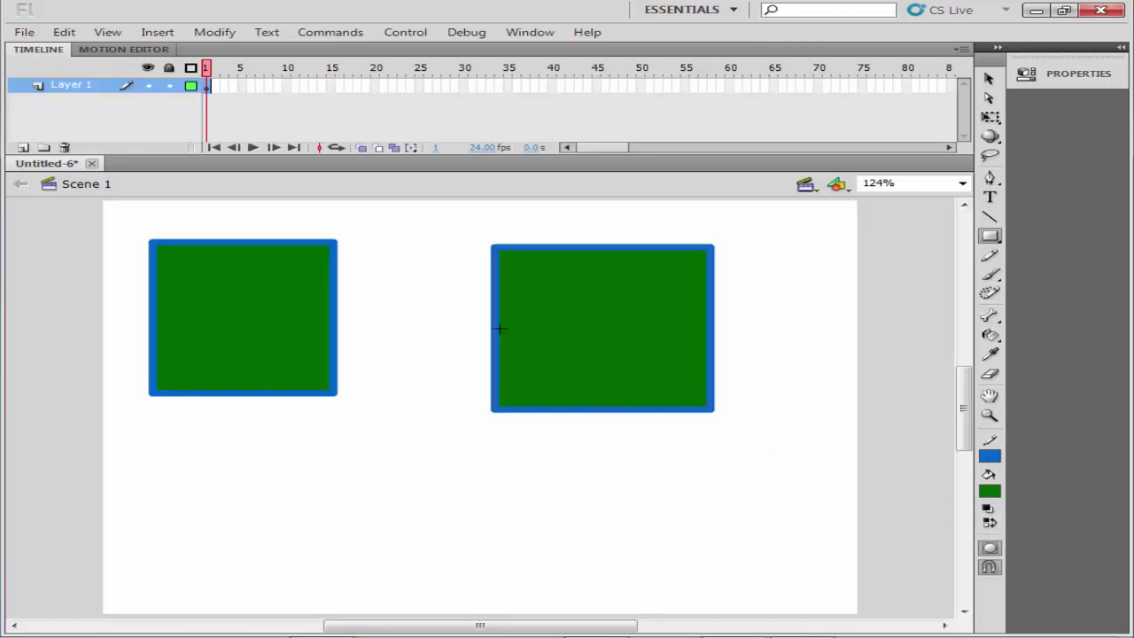
click(990, 491)
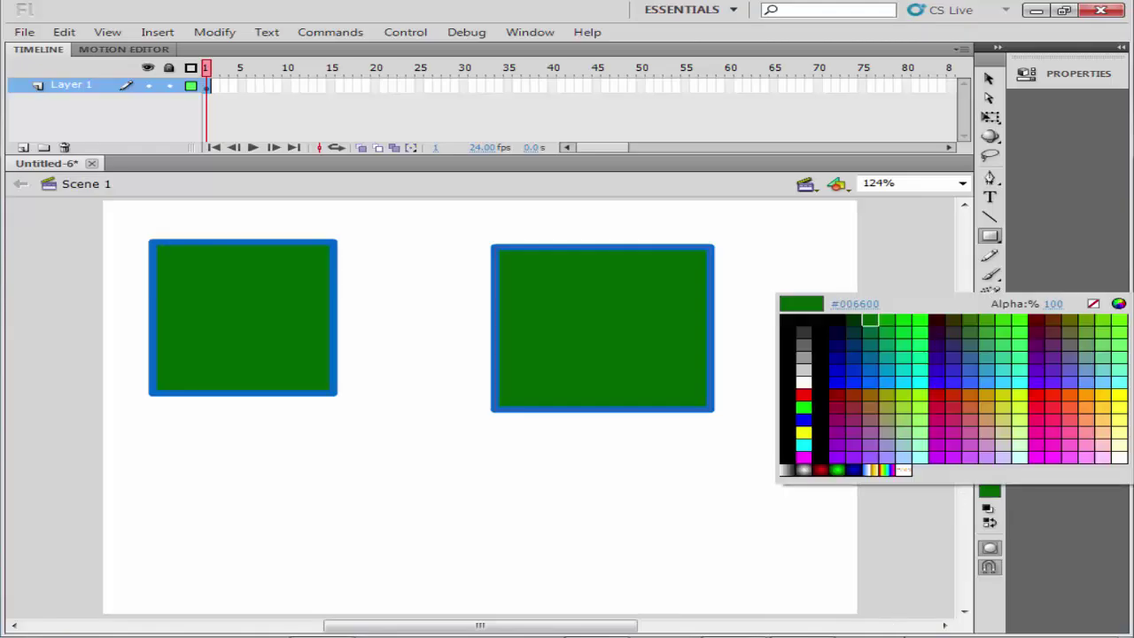
click(1005, 364)
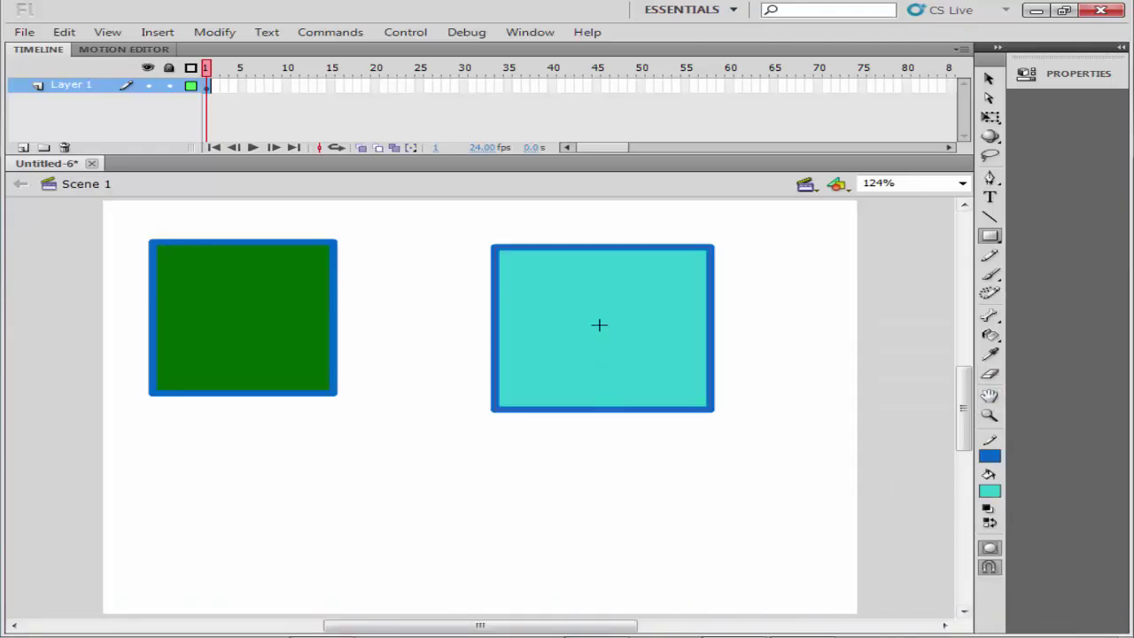
click(993, 459)
click(996, 308)
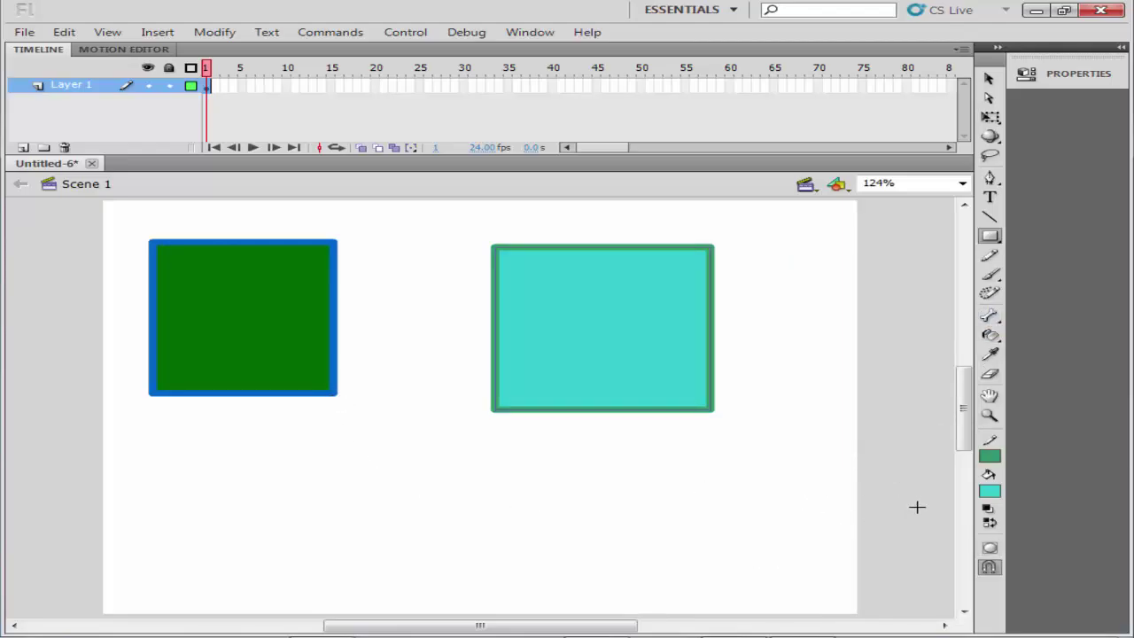
Draw a turquoise rectangle with a green outline below the first one with Object Drawing off, and set the fill colour to blue
drag(196, 444, 399, 596)
click(987, 495)
click(942, 371)
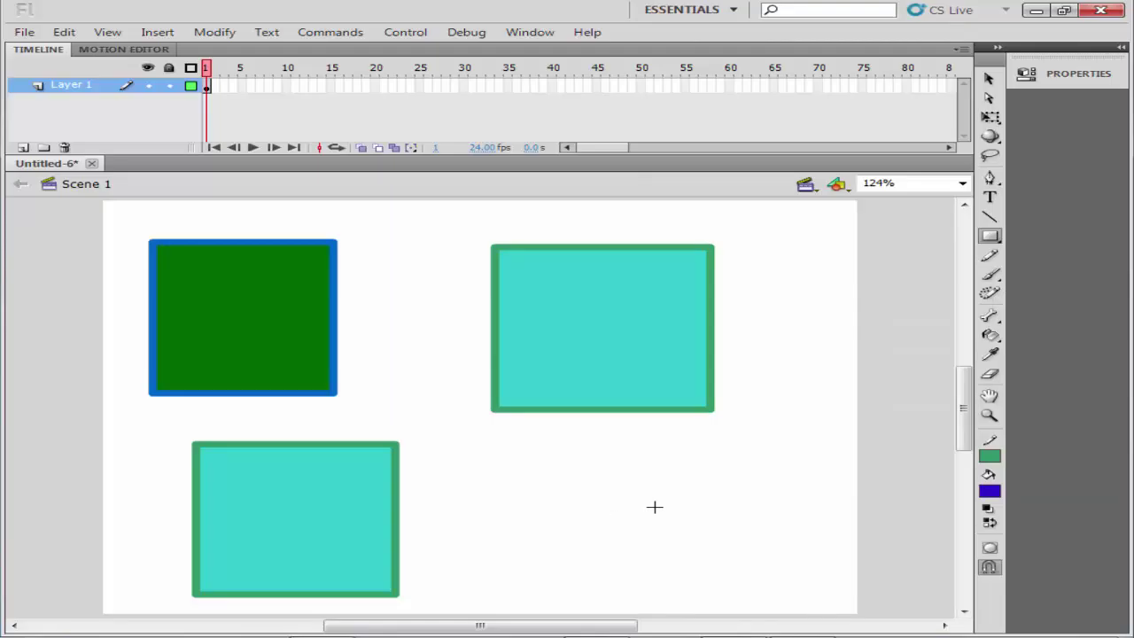
Draw a blue rectangle in the stage's lower-right area with Object Drawing on, and change its fill to teal
mouse_move(544, 441)
mouse_down()
mouse_move(659, 569)
mouse_move(760, 592)
mouse_up()
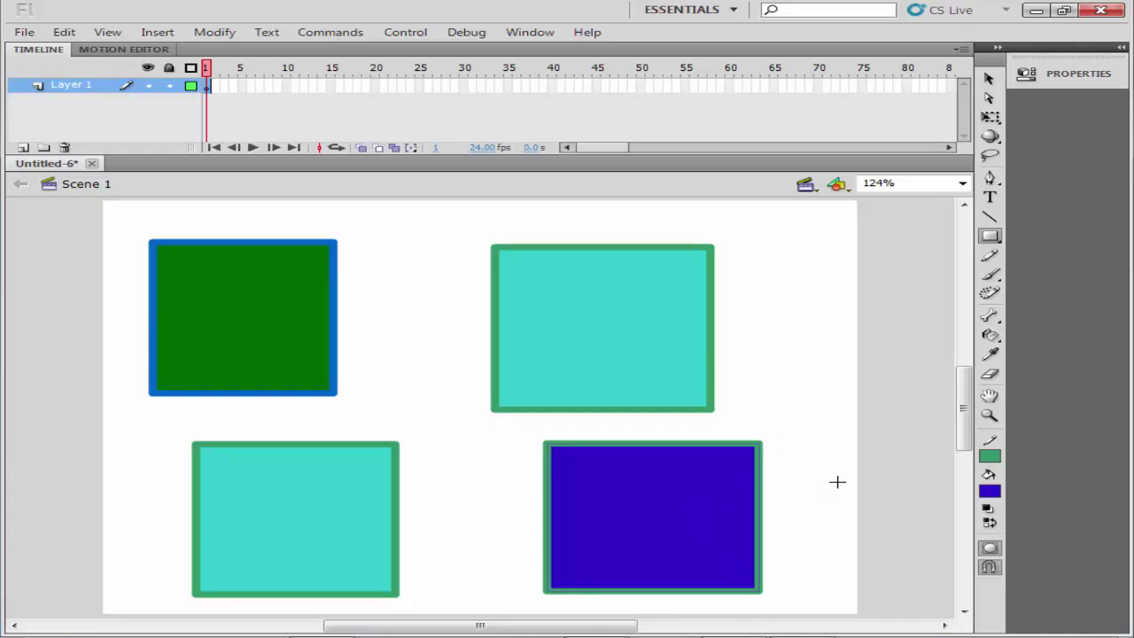
click(996, 494)
click(891, 367)
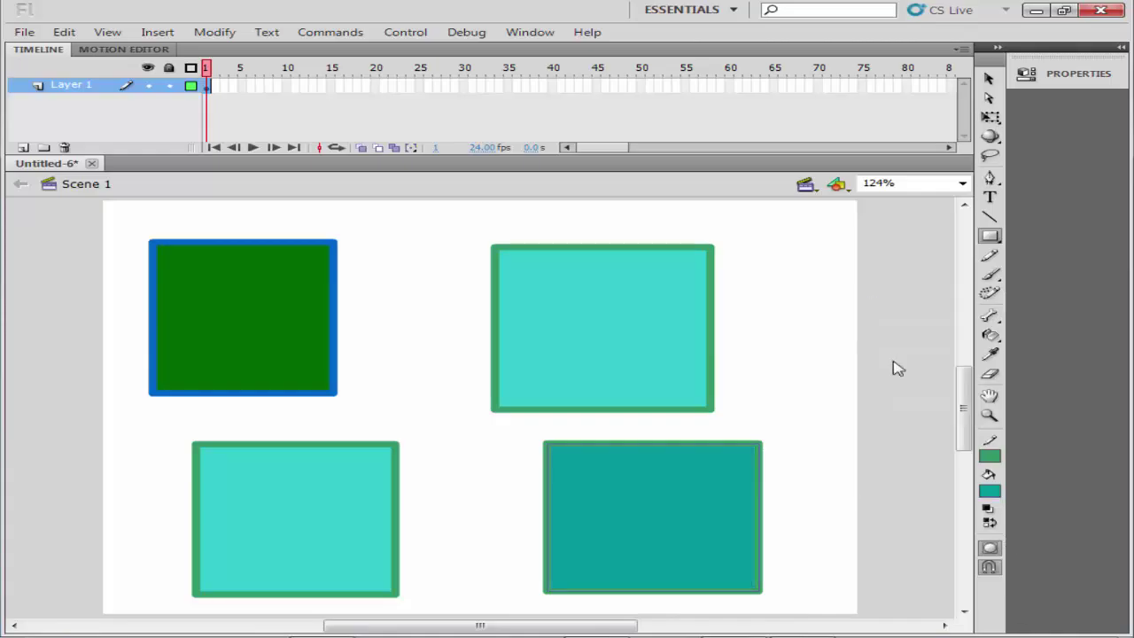
Change the lower-right rectangle's stroke to bright cyan, and set the lower-left rectangle's fill to dark blue
click(990, 455)
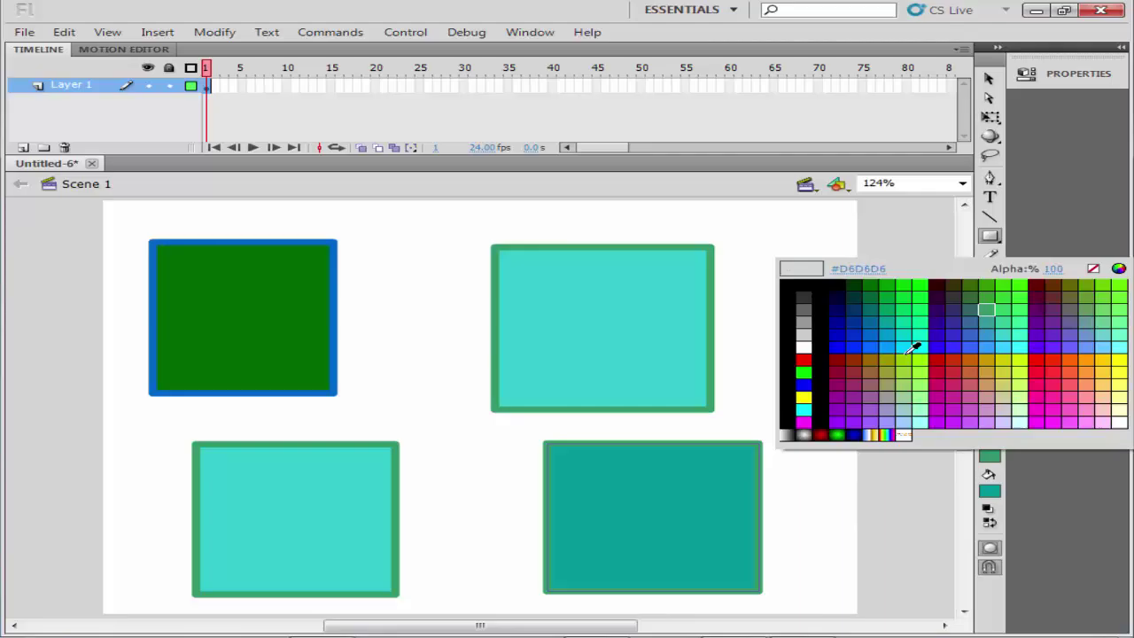
click(907, 344)
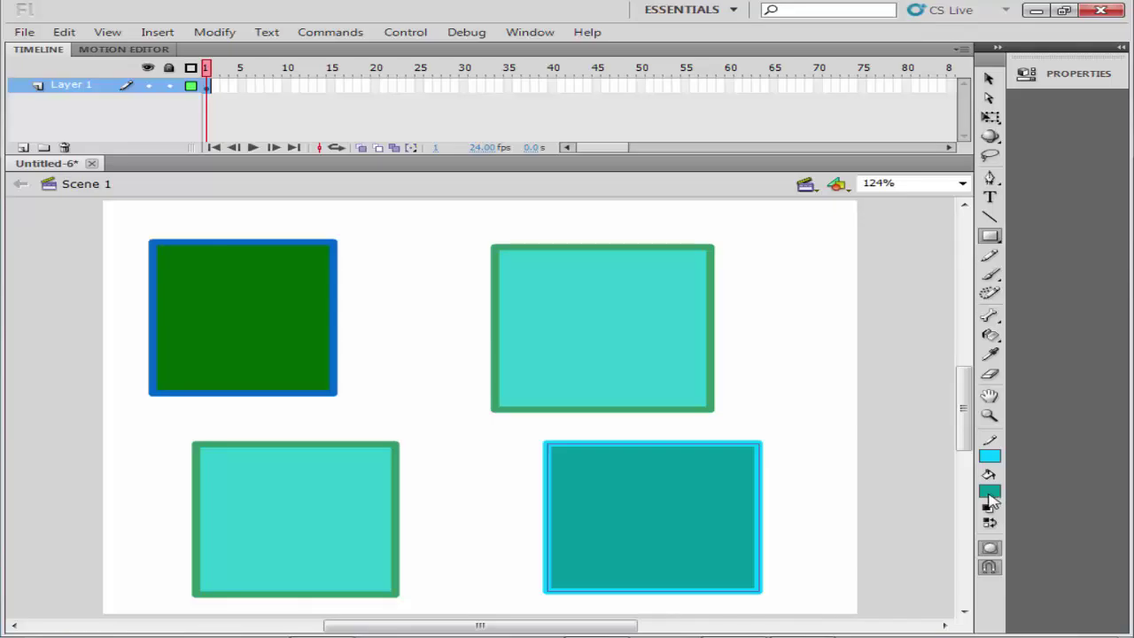
key(v)
click(328, 517)
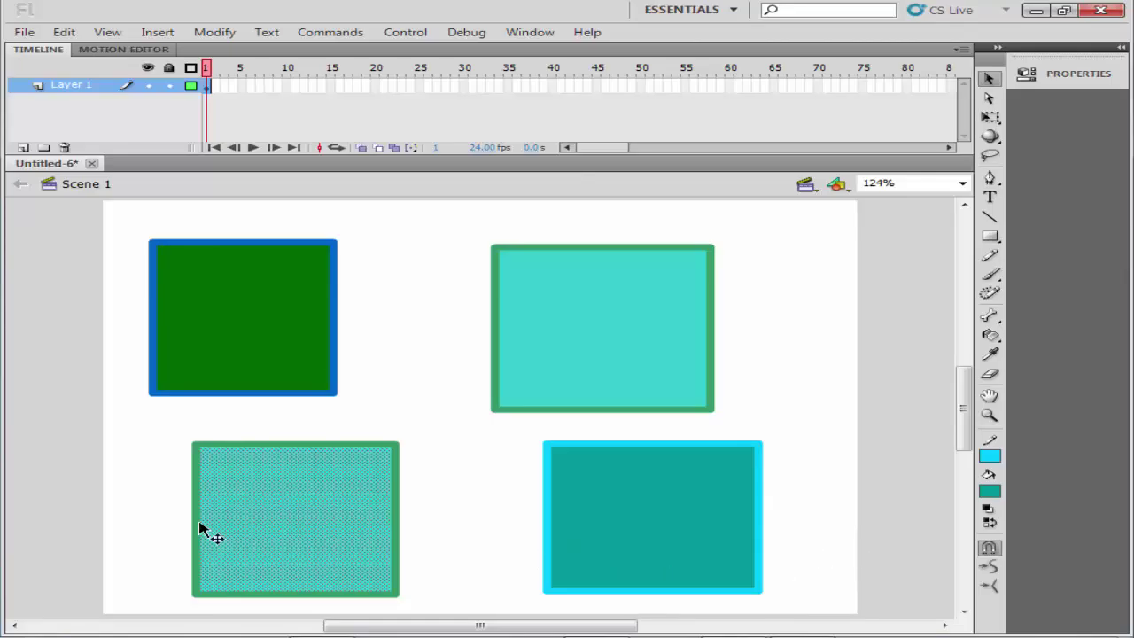
click(990, 490)
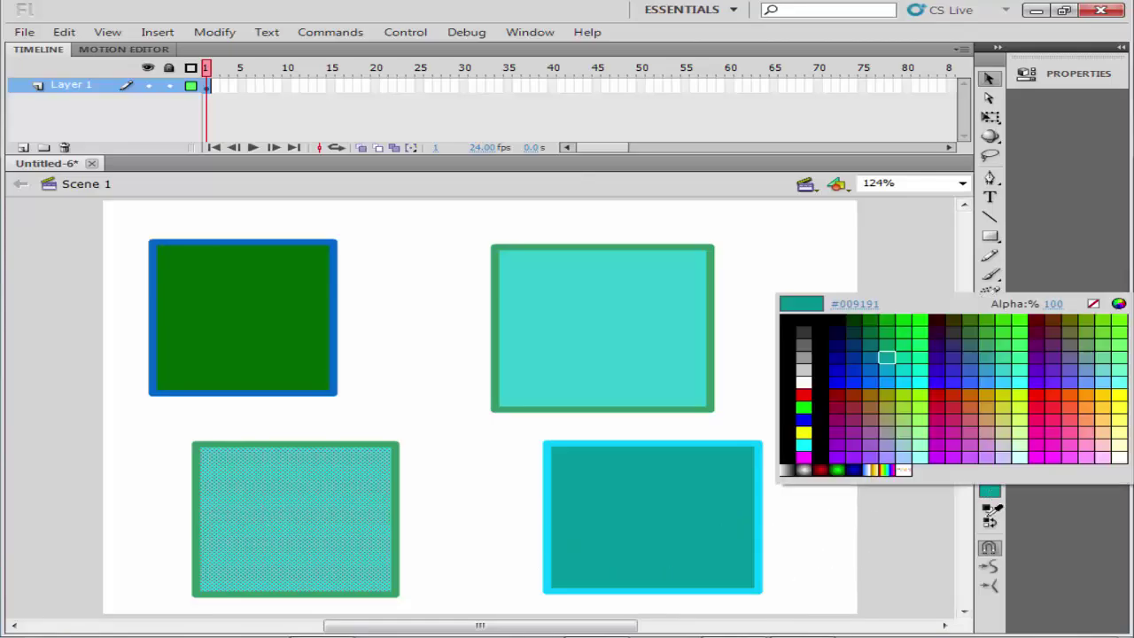
click(887, 355)
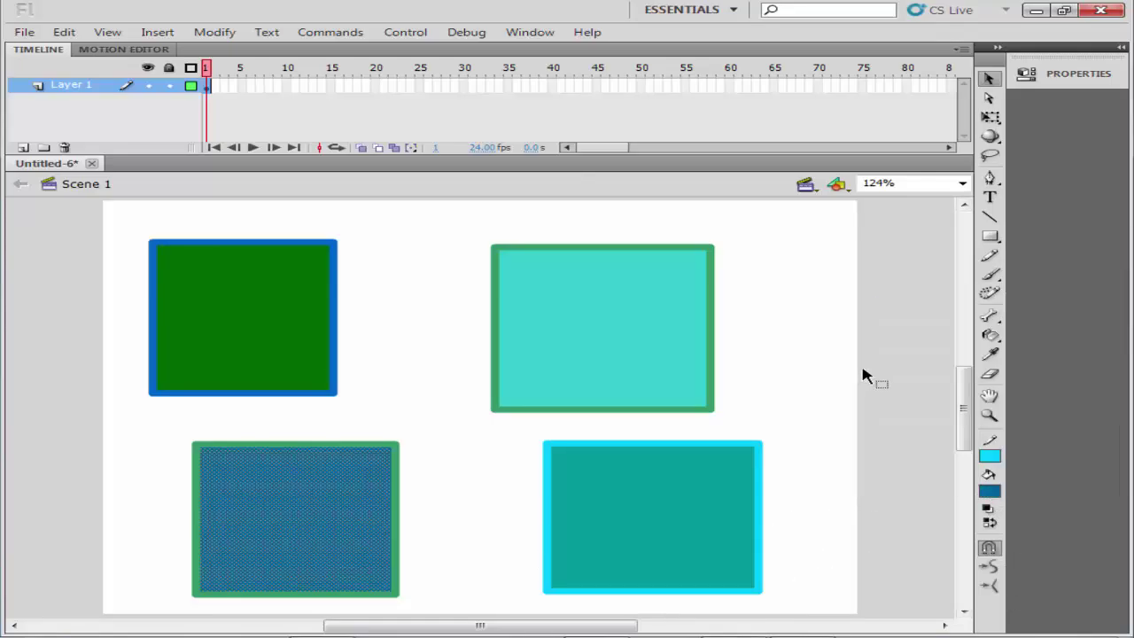
Select all four rectangles together and delete them from the stage
click(742, 527)
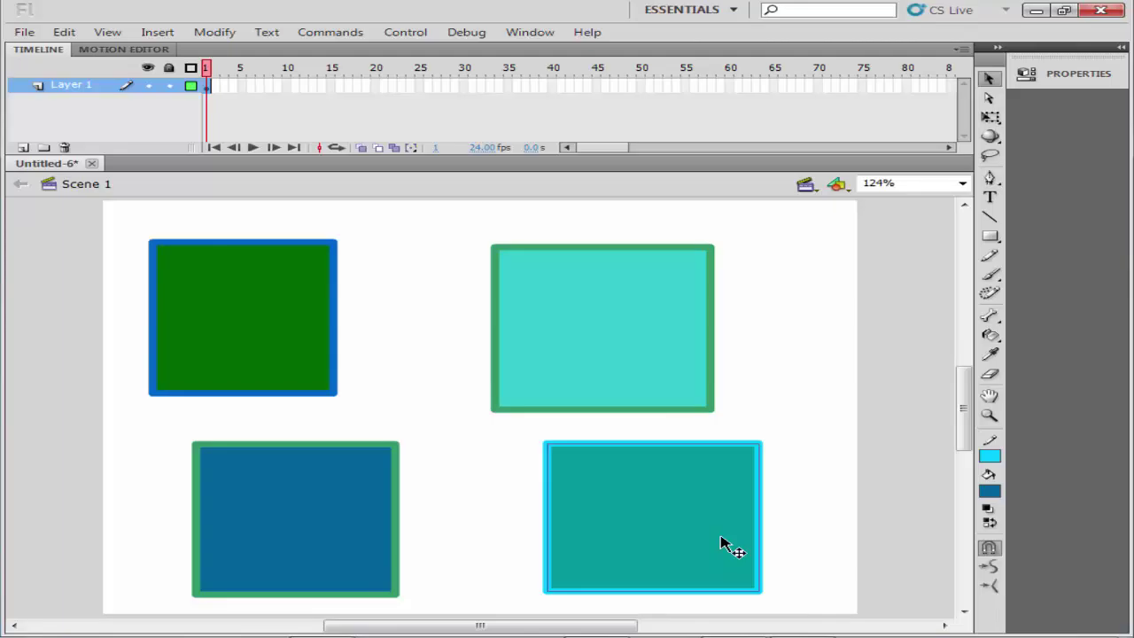
click(756, 351)
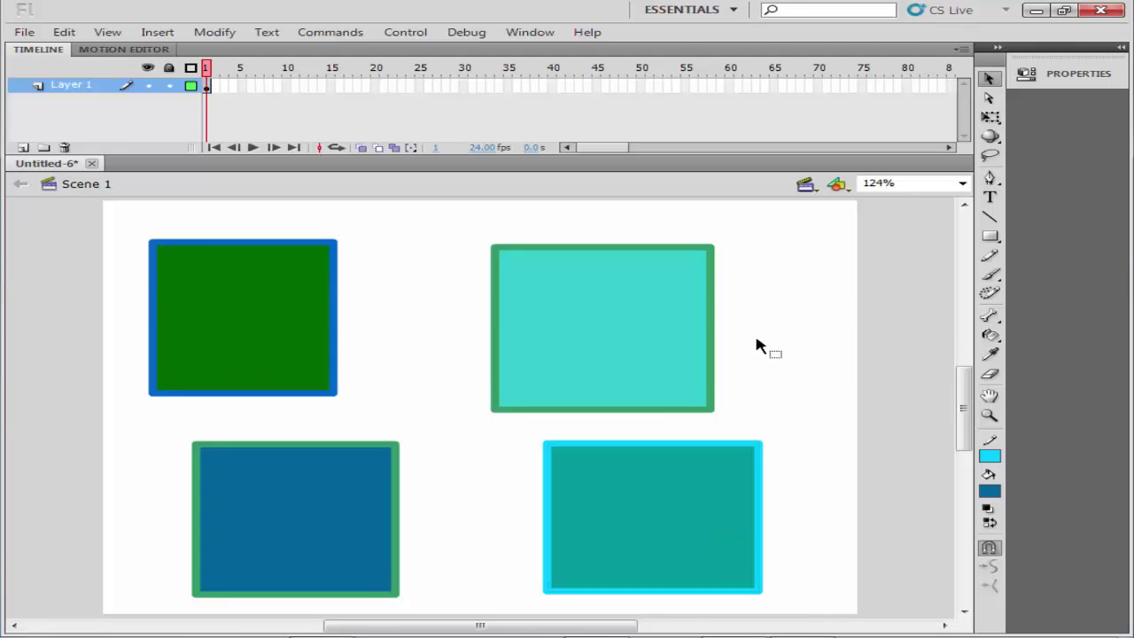
mouse_move(822, 227)
mouse_down()
mouse_move(735, 562)
mouse_move(203, 612)
mouse_move(136, 604)
mouse_up()
key(Delete)
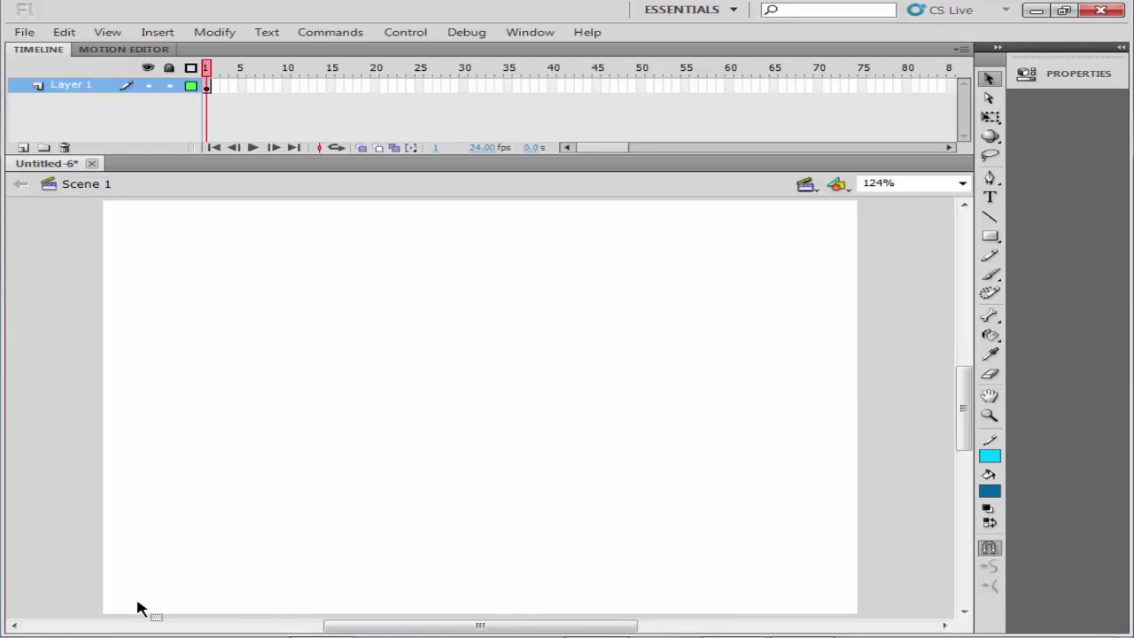
Try a rectangle at the stage's left edge with Object Drawing on, recolour its fill white and finally green, and undo the rectangle
click(990, 235)
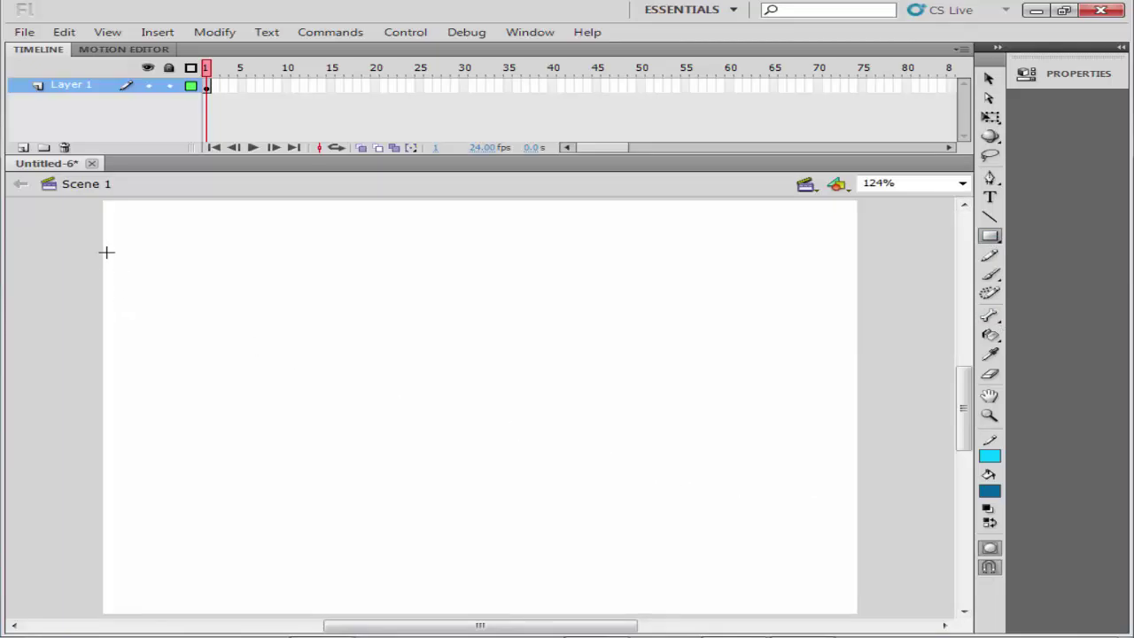
drag(107, 251, 265, 367)
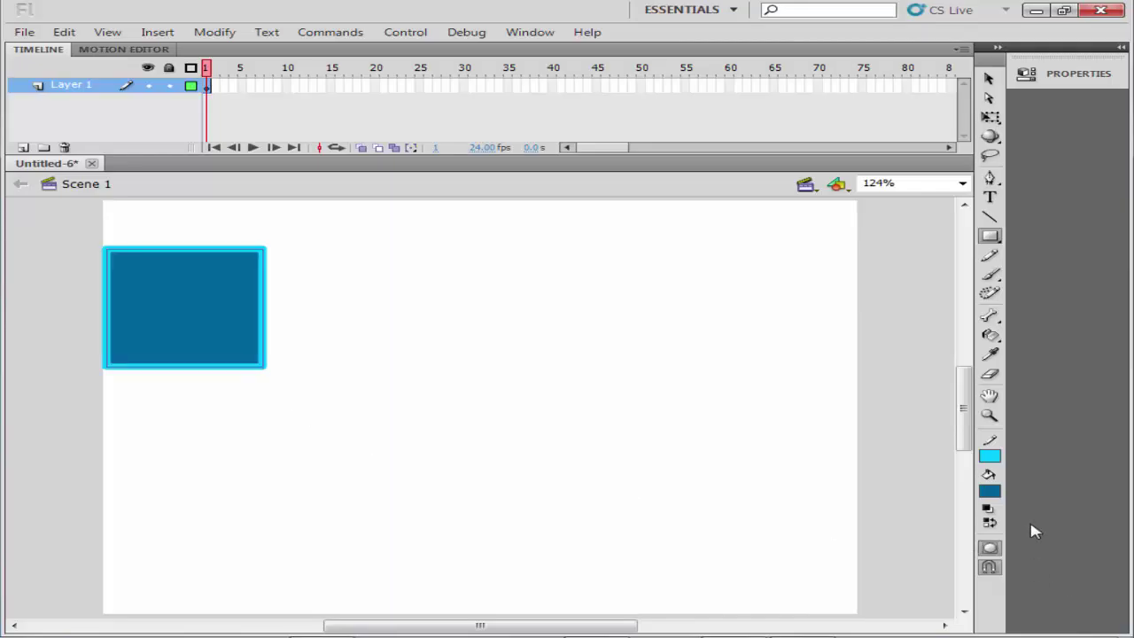
click(993, 491)
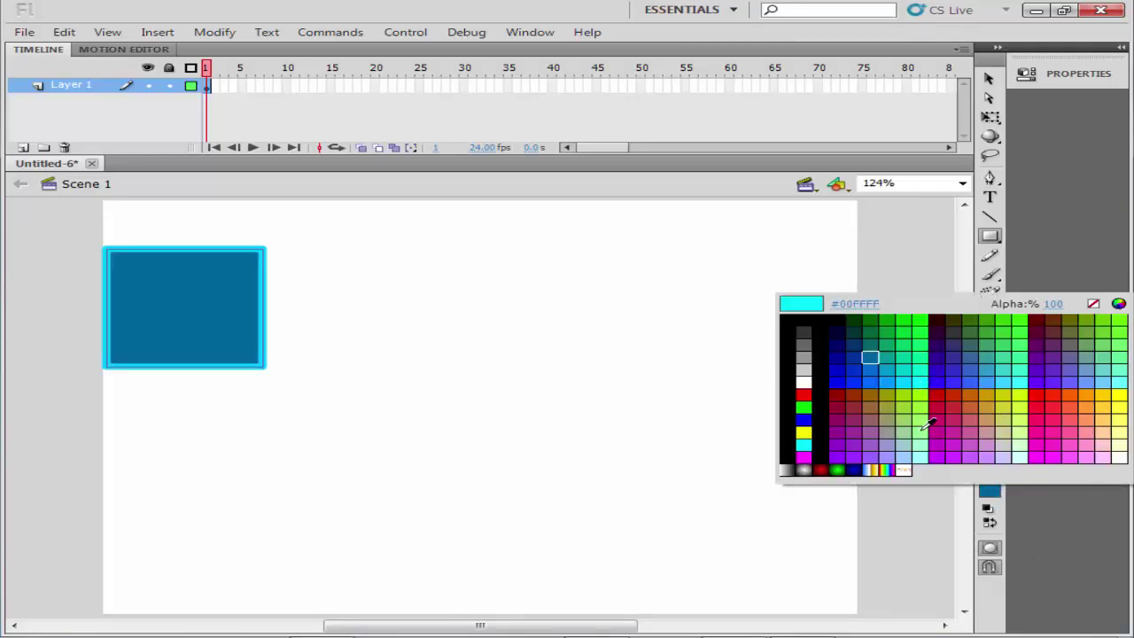
click(803, 382)
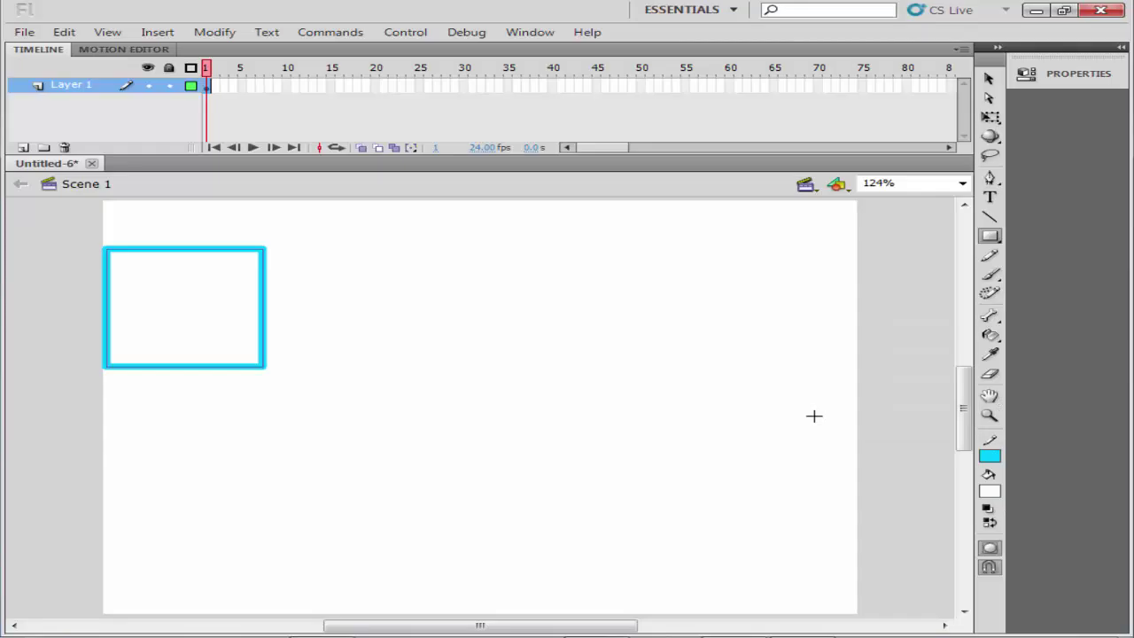
click(989, 456)
click(990, 455)
click(991, 493)
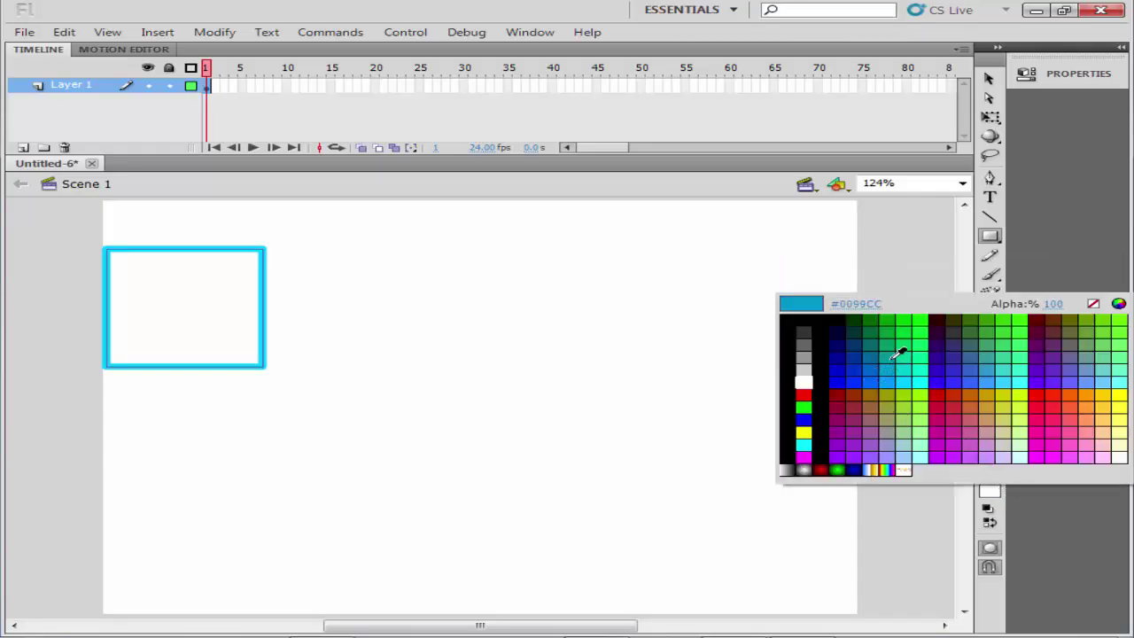
click(895, 342)
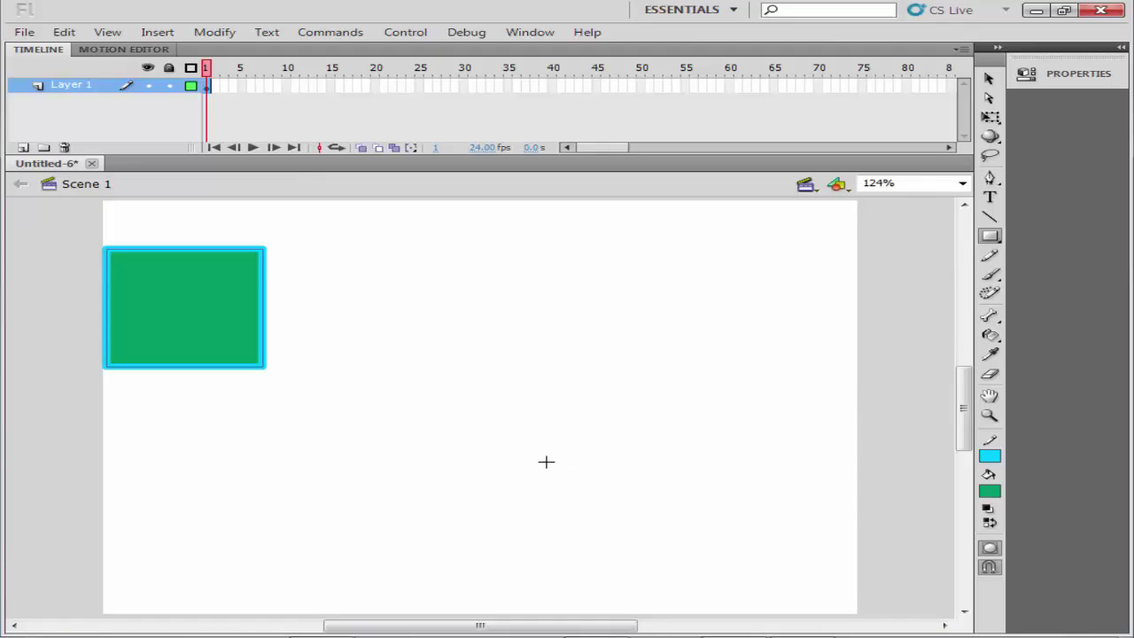
key(ctrl+z)
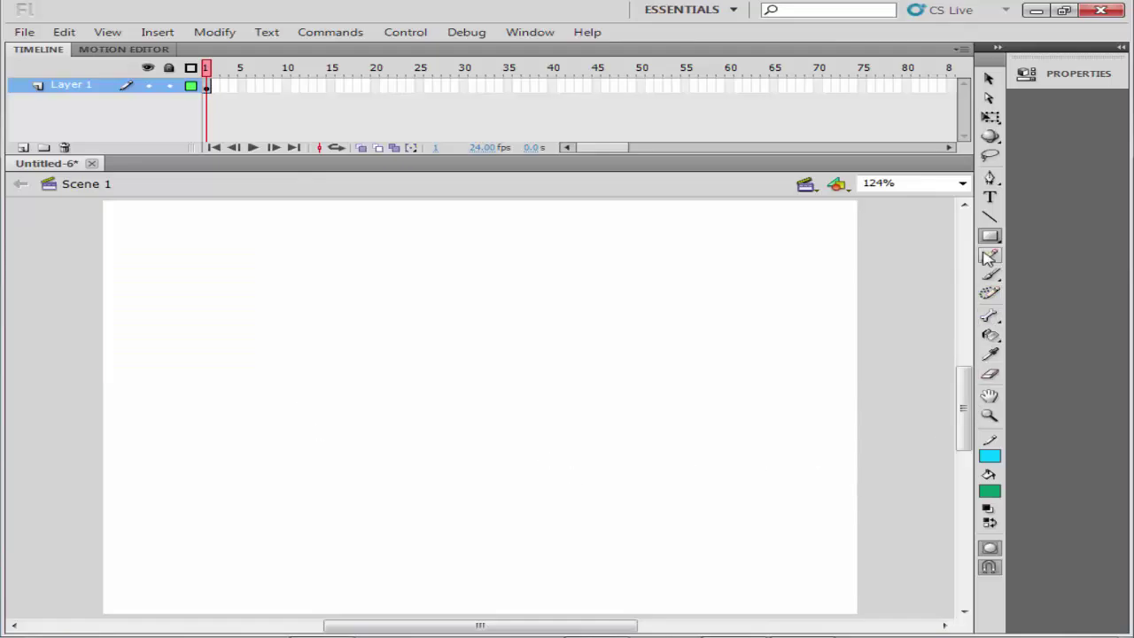
Draw a green rectangle with a cyan outline in the stage's upper-left part with Object Drawing off
click(990, 236)
key(j)
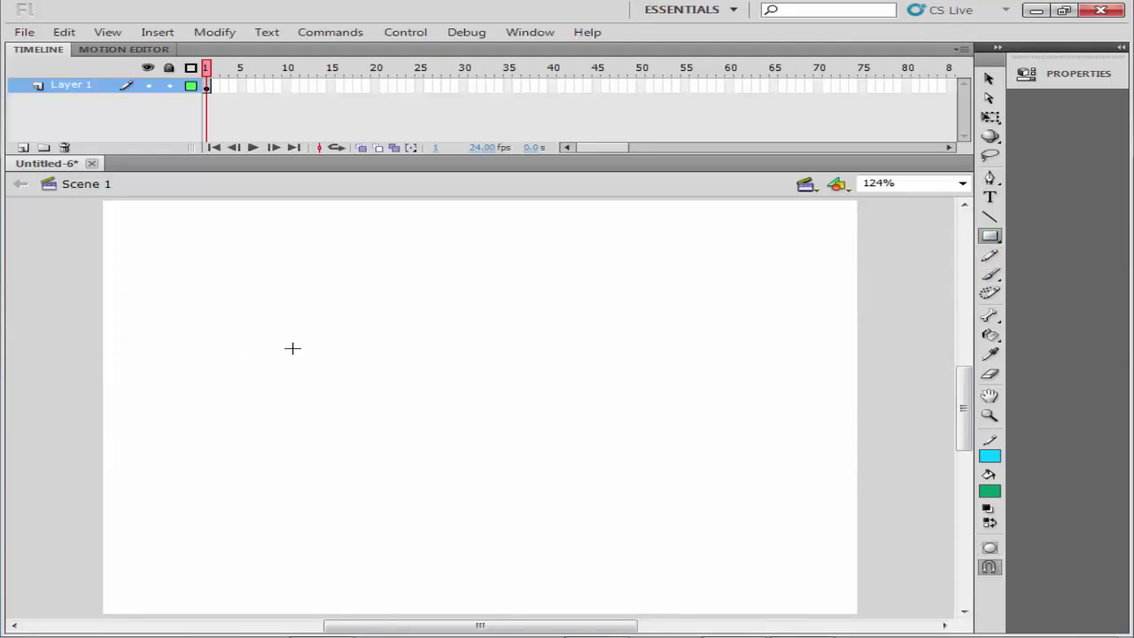
drag(123, 234, 299, 364)
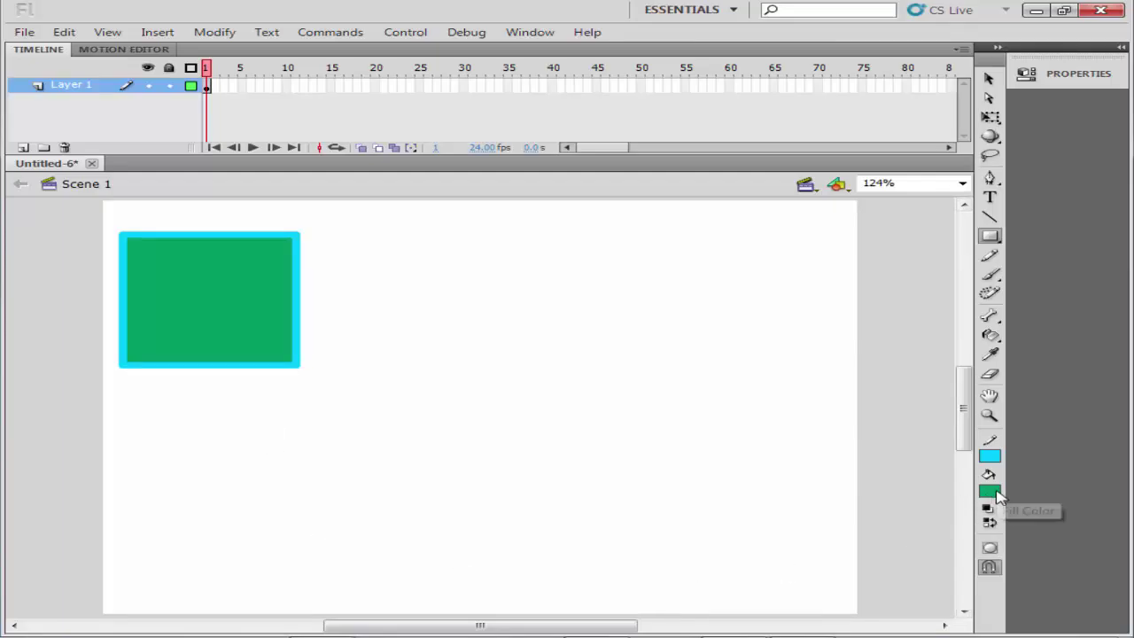
Draw a dark red (#990000) rectangle with Object Drawing on, overlapping the lower-right part of the green one
click(991, 549)
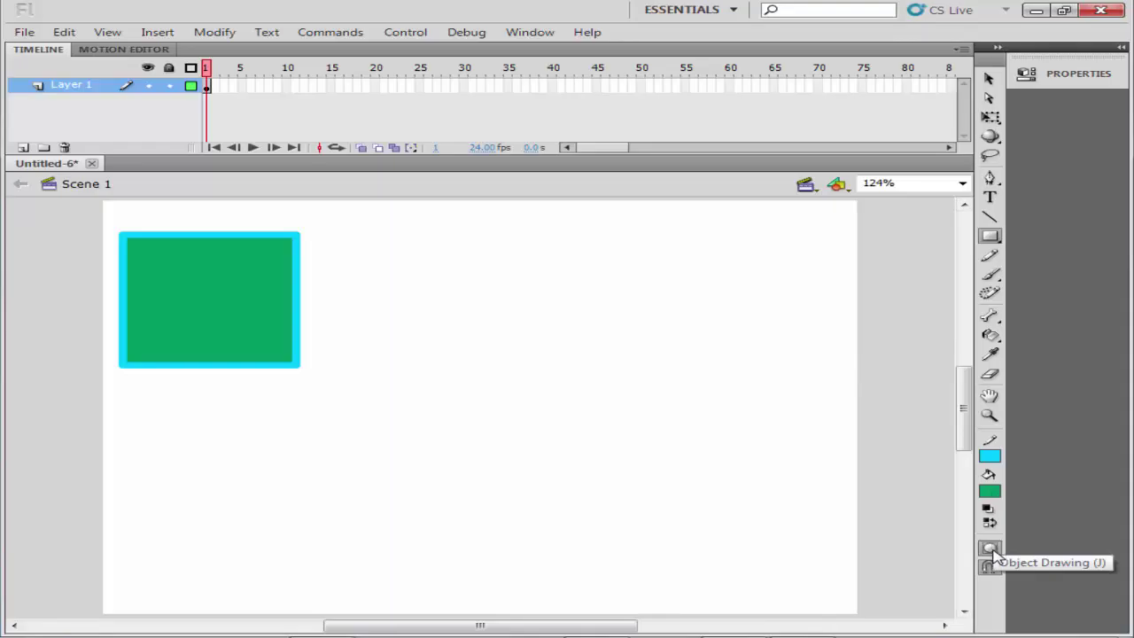
click(990, 491)
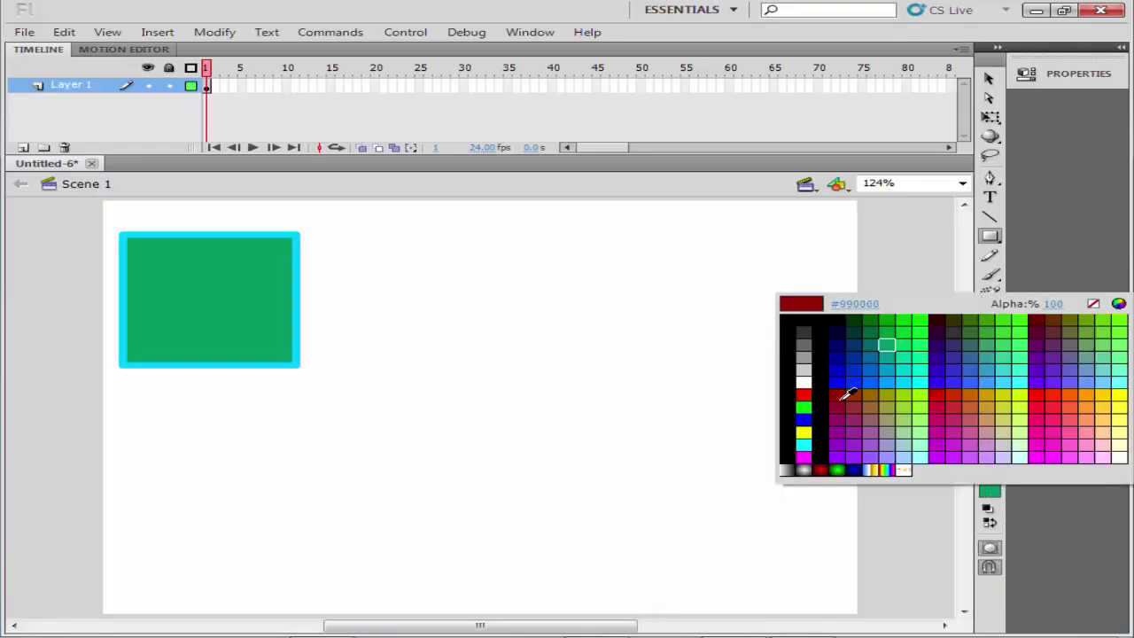
click(840, 394)
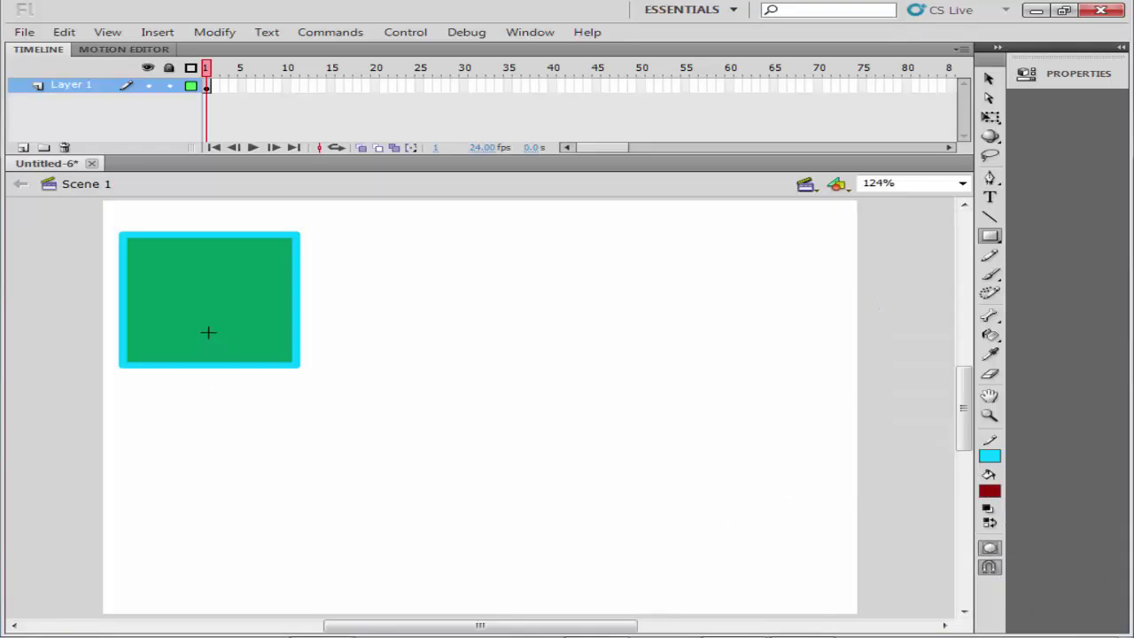
mouse_move(165, 286)
mouse_down()
mouse_move(193, 342)
mouse_move(328, 436)
mouse_move(358, 433)
mouse_up()
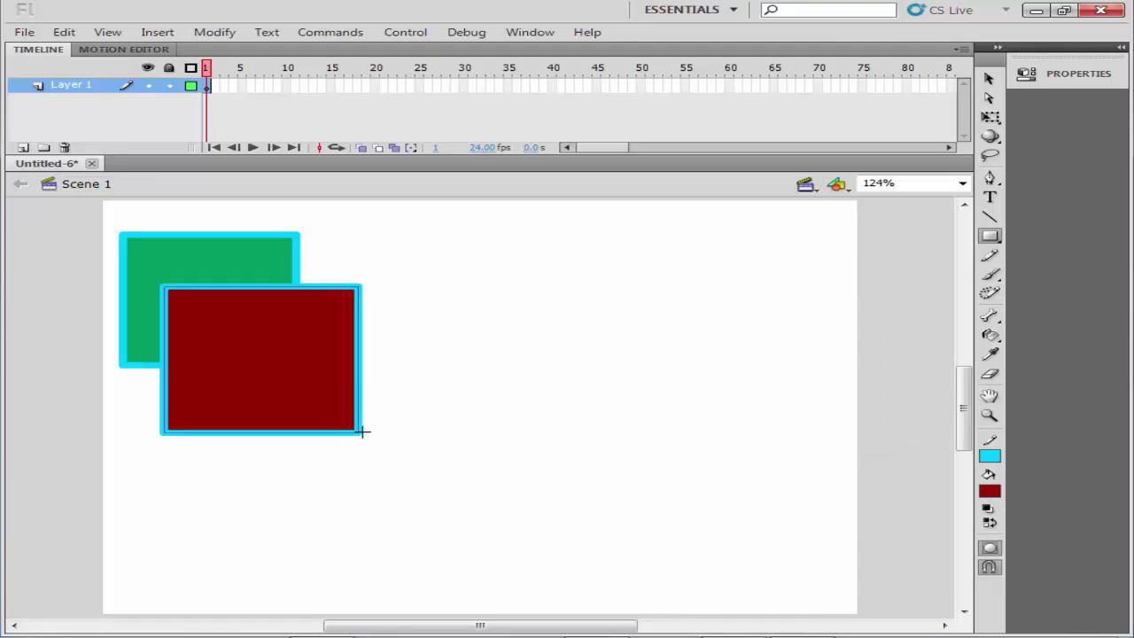
Sample the green rectangle's colour as the fill colour, and undo its application to the dark red rectangle
click(990, 491)
click(231, 262)
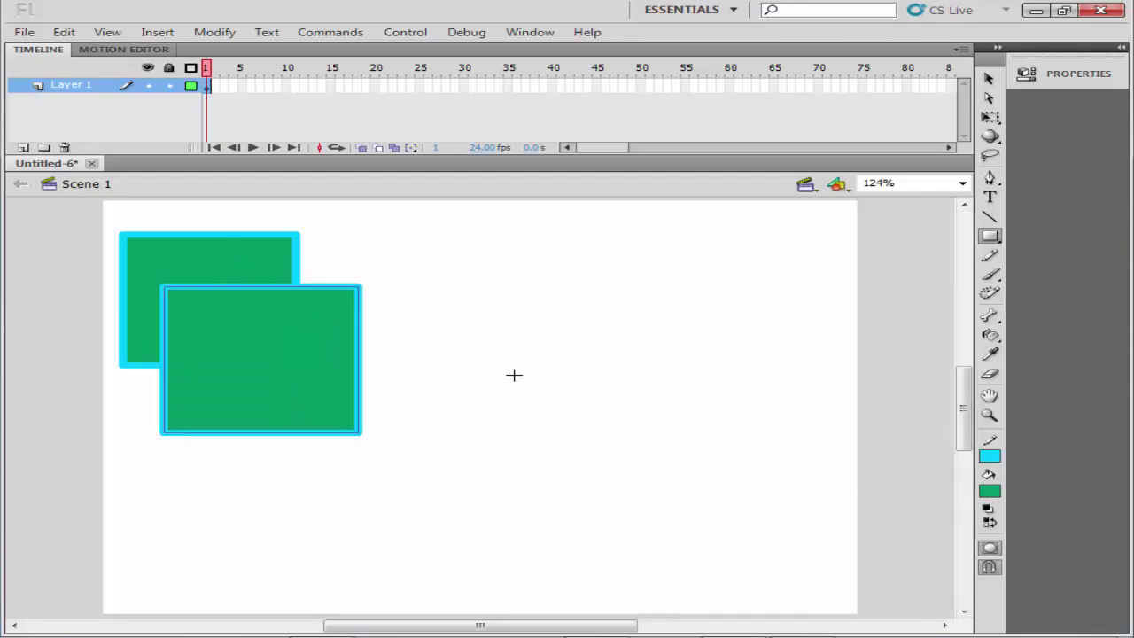
key(ctrl+z)
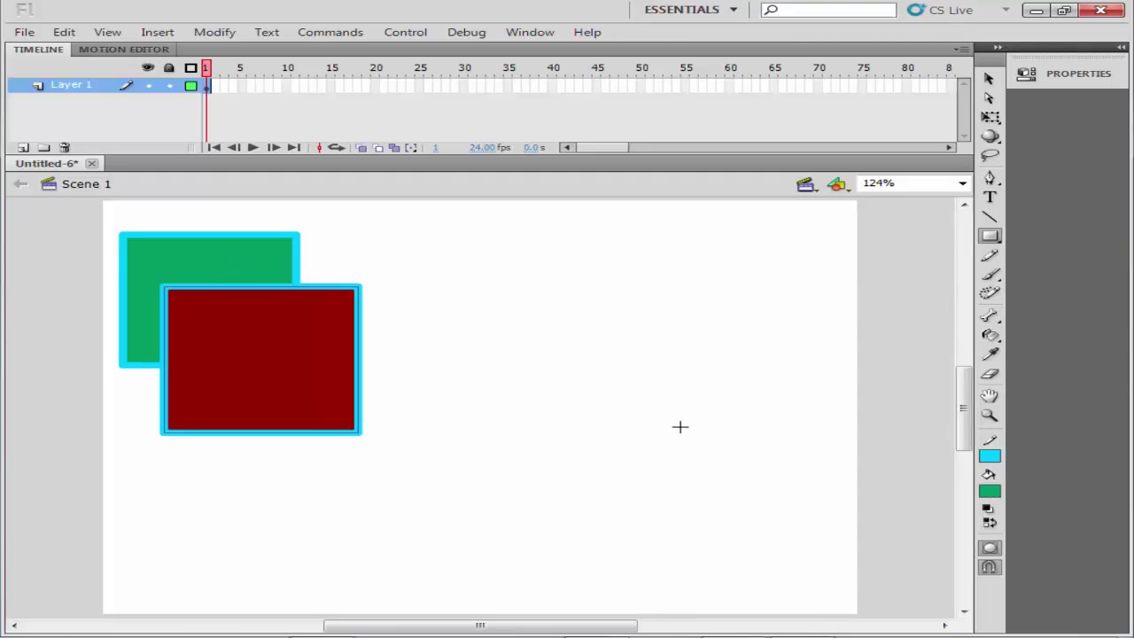
Draw two overlapping green rectangles in the stage's upper-right part with Object Drawing off
key(j)
mouse_move(445, 228)
mouse_down()
mouse_move(487, 281)
mouse_move(579, 336)
mouse_move(631, 345)
mouse_up()
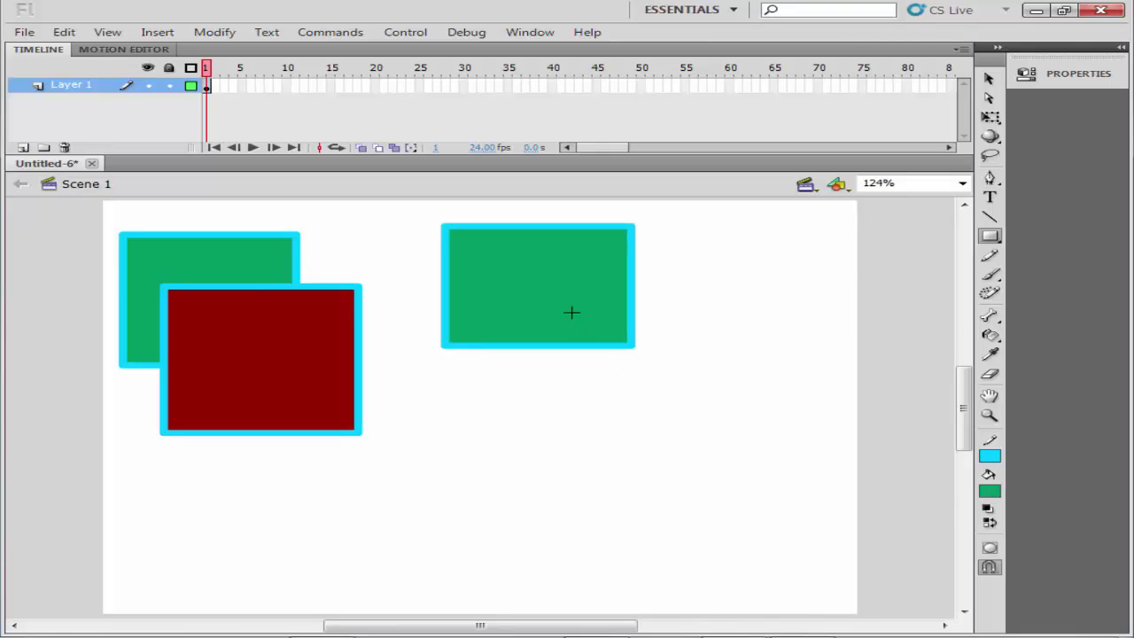
mouse_move(530, 276)
mouse_down()
mouse_move(689, 453)
mouse_move(717, 446)
mouse_move(724, 422)
mouse_up()
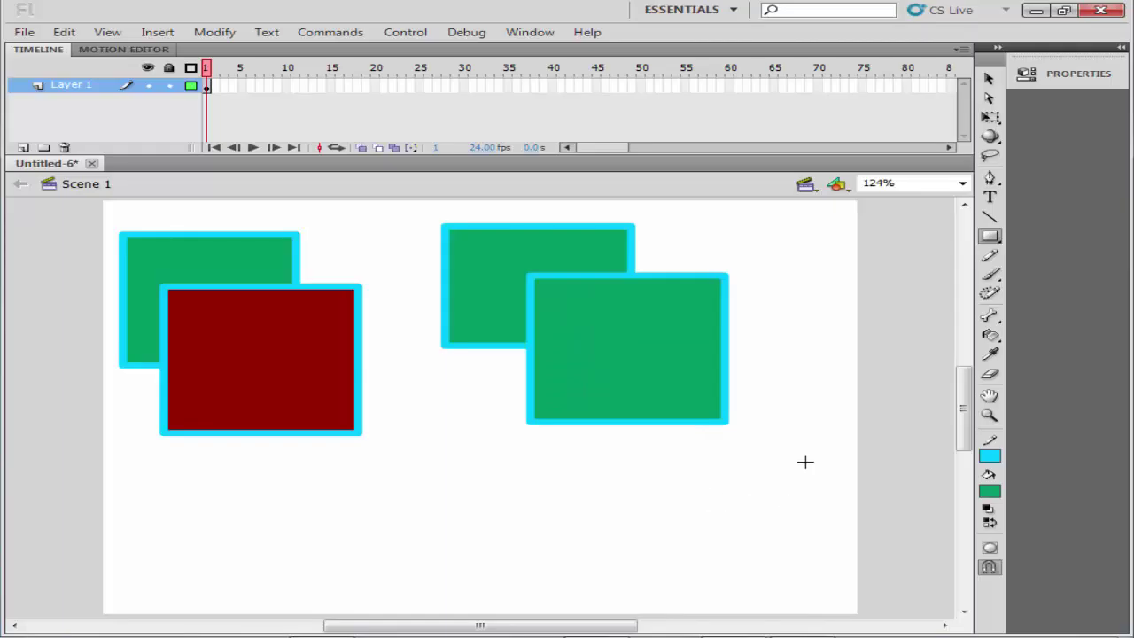
Draw a rectangle across the stage's right edge with Object Drawing on, and fill it with the existing rectangle's dark red
drag(810, 390, 716, 398)
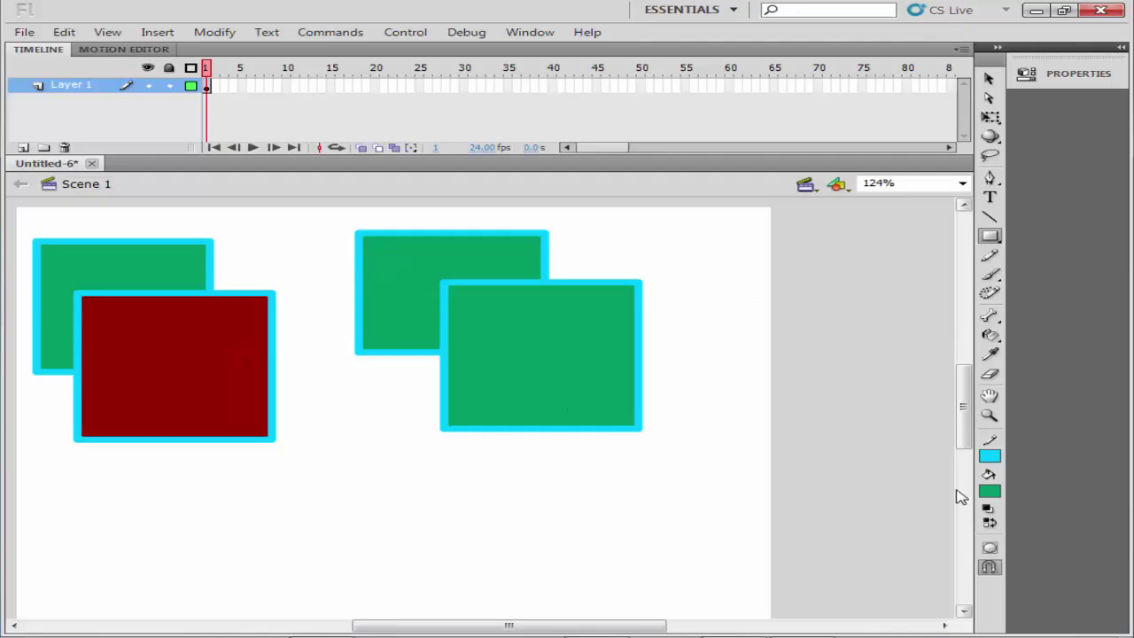
key(j)
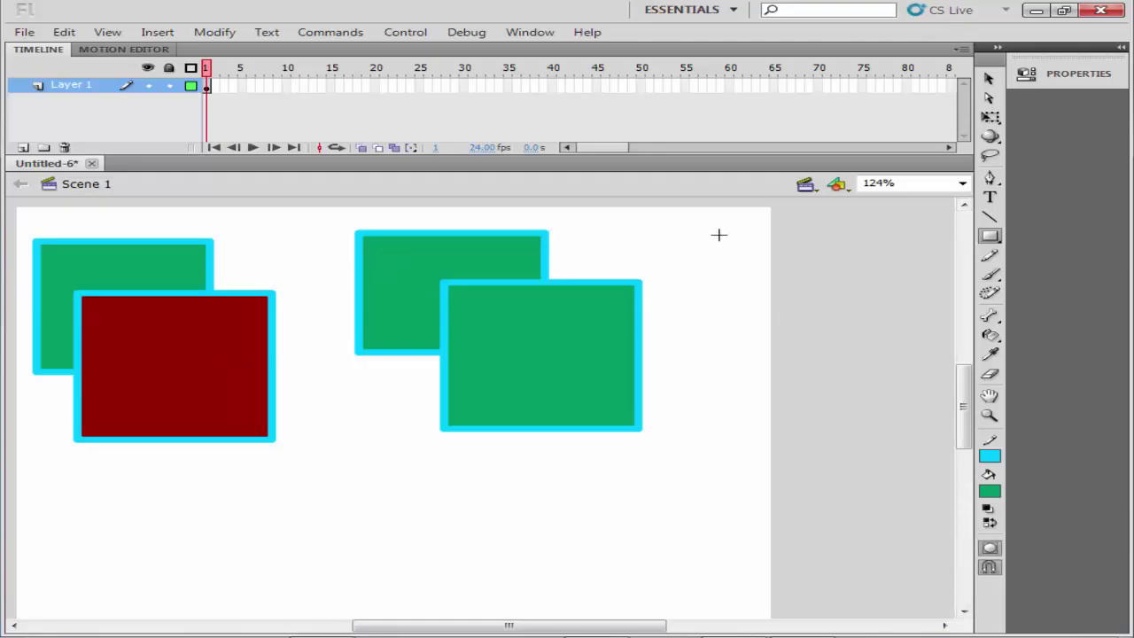
mouse_move(716, 230)
mouse_down()
mouse_move(837, 372)
mouse_move(883, 354)
mouse_move(895, 374)
mouse_up()
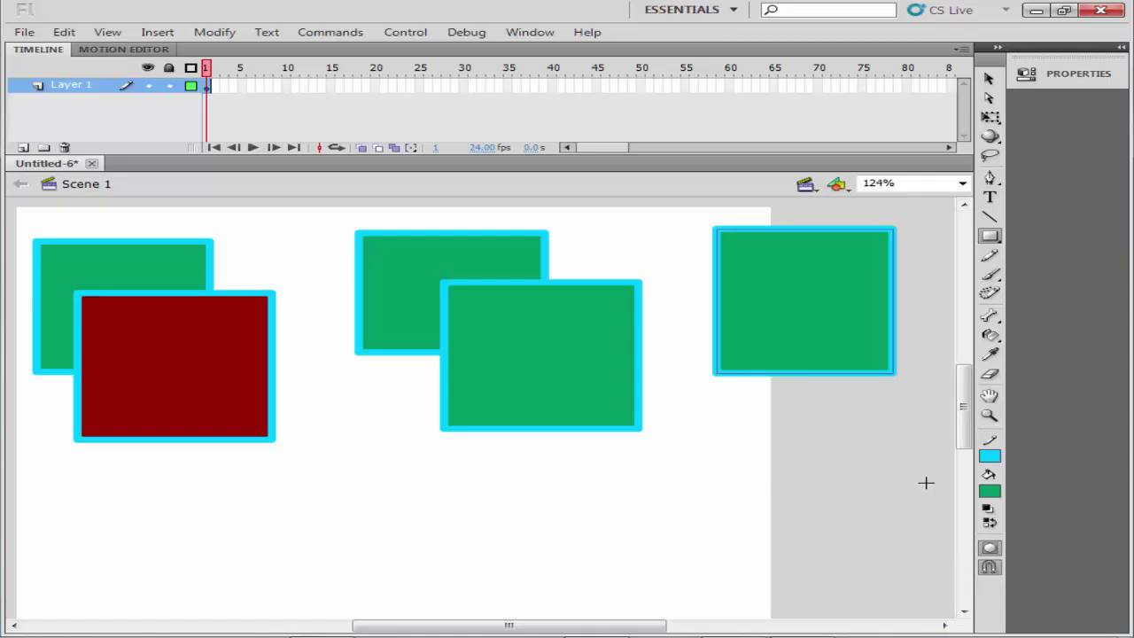
click(989, 491)
click(157, 340)
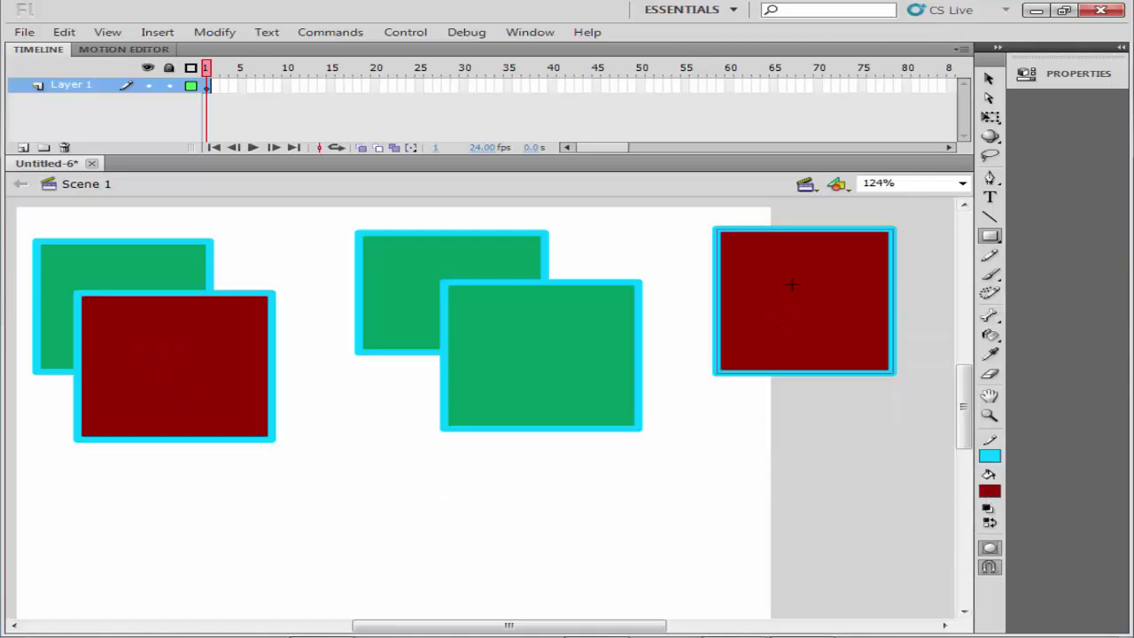
Draw a second Object Drawing rectangle overlapping the rightmost dark red one, and set its fill to purple
drag(787, 266, 959, 445)
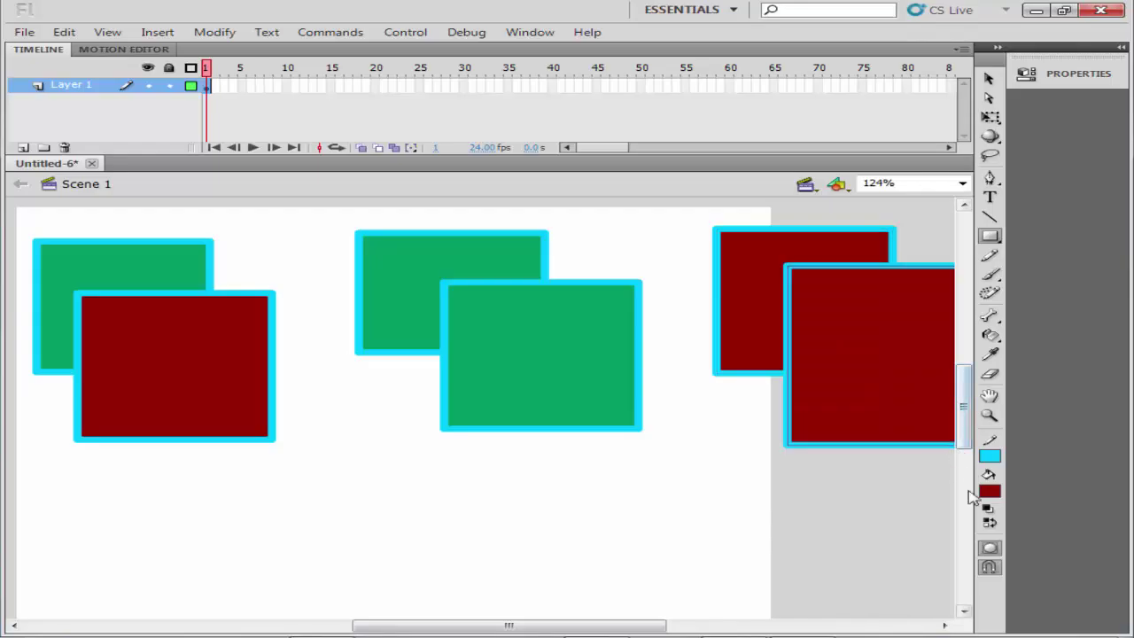
click(990, 491)
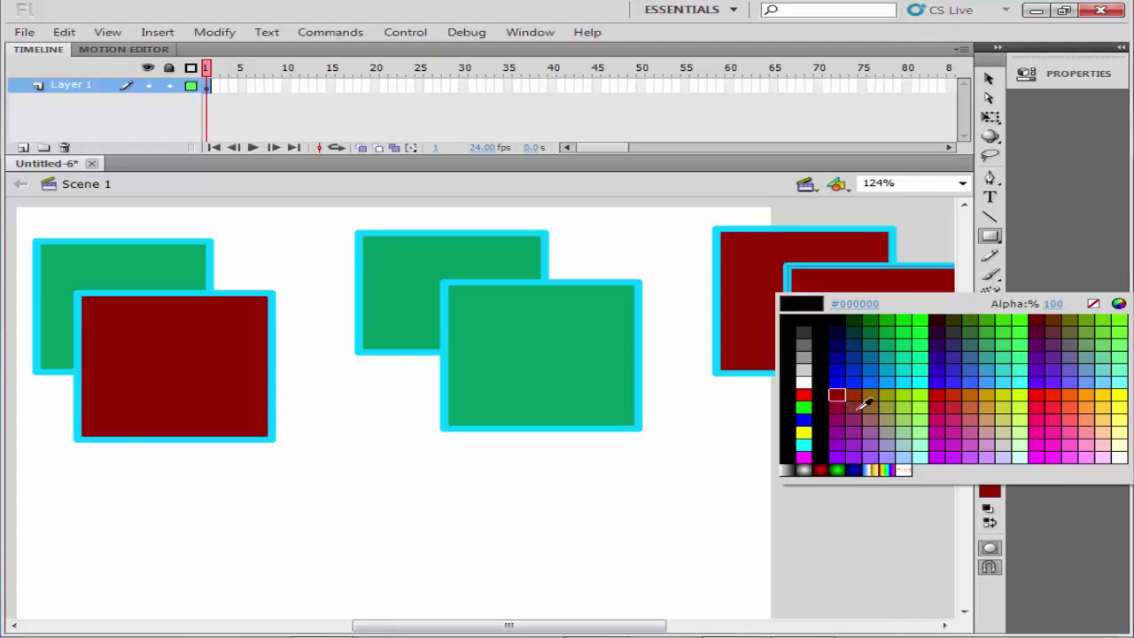
click(837, 419)
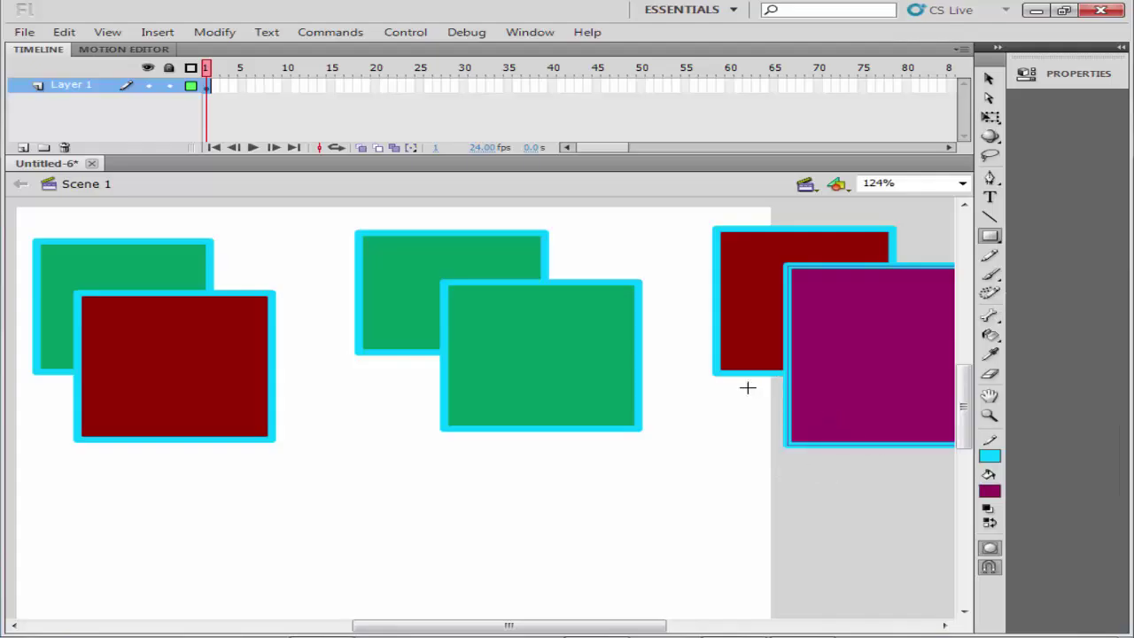
Delete the stray thin shape beyond the stage's left edge, with all three rectangle pairs in view
drag(701, 469, 646, 476)
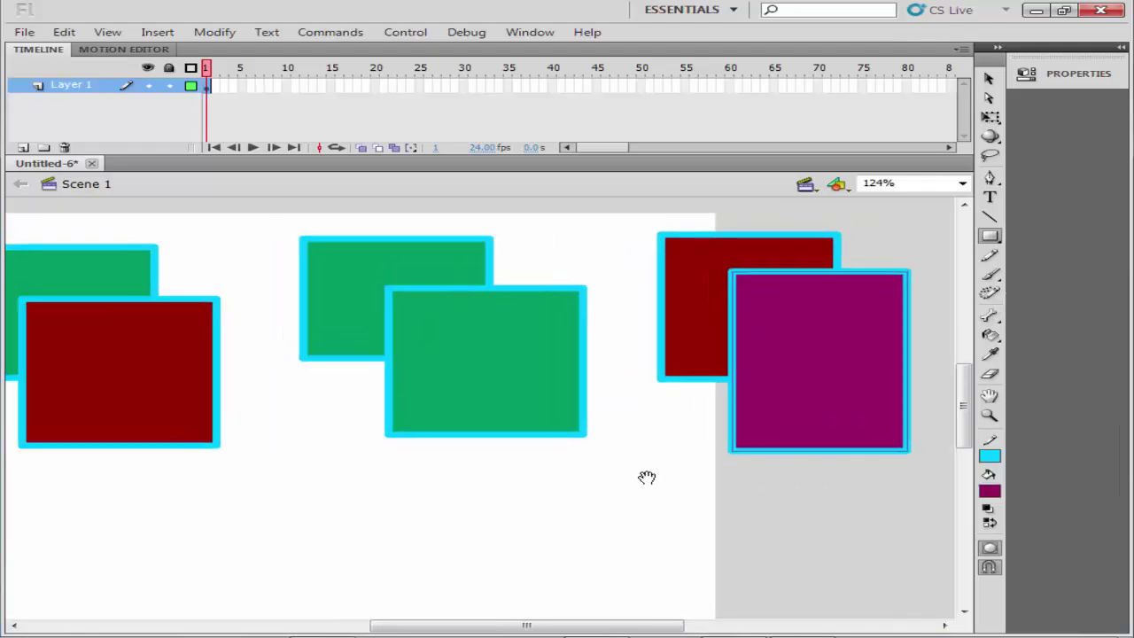
key(ctrl+minus)
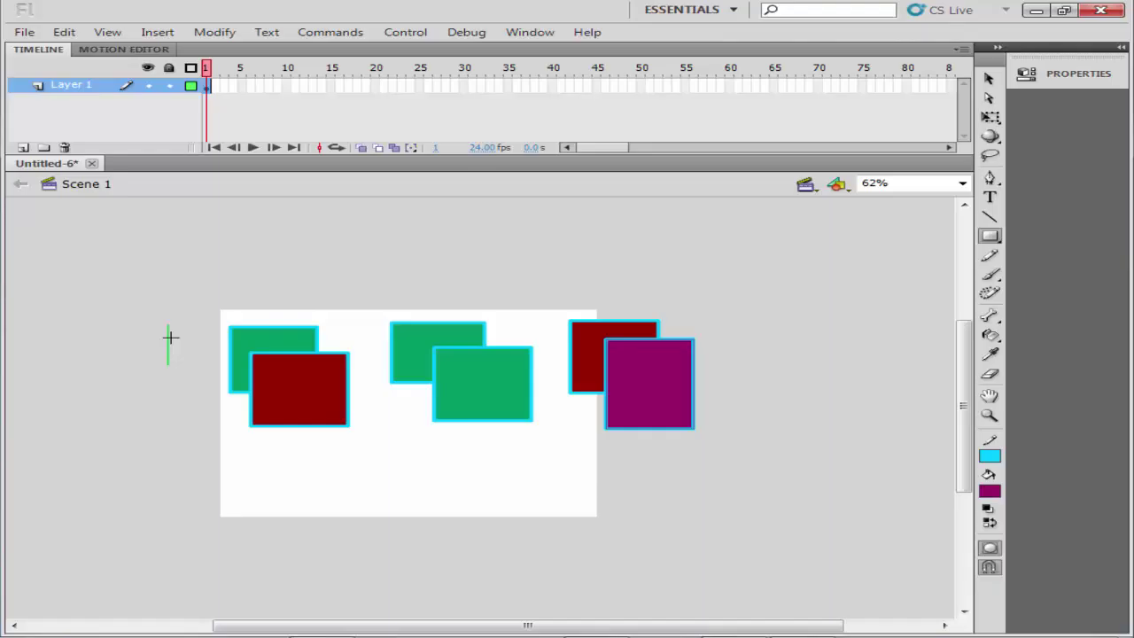
key(v)
drag(193, 298, 130, 401)
key(Delete)
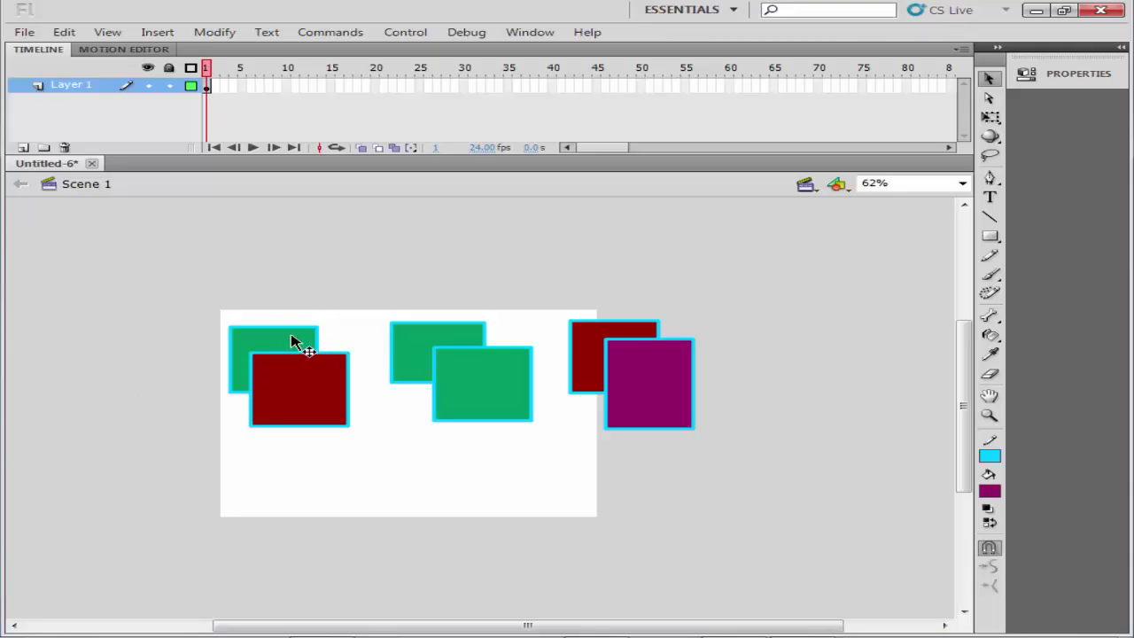
Compare the Arrange options offered for the leftmost pair's dark red Object Drawing rectangle and for the fully selected green rectangle behind it
key(ctrl+equal)
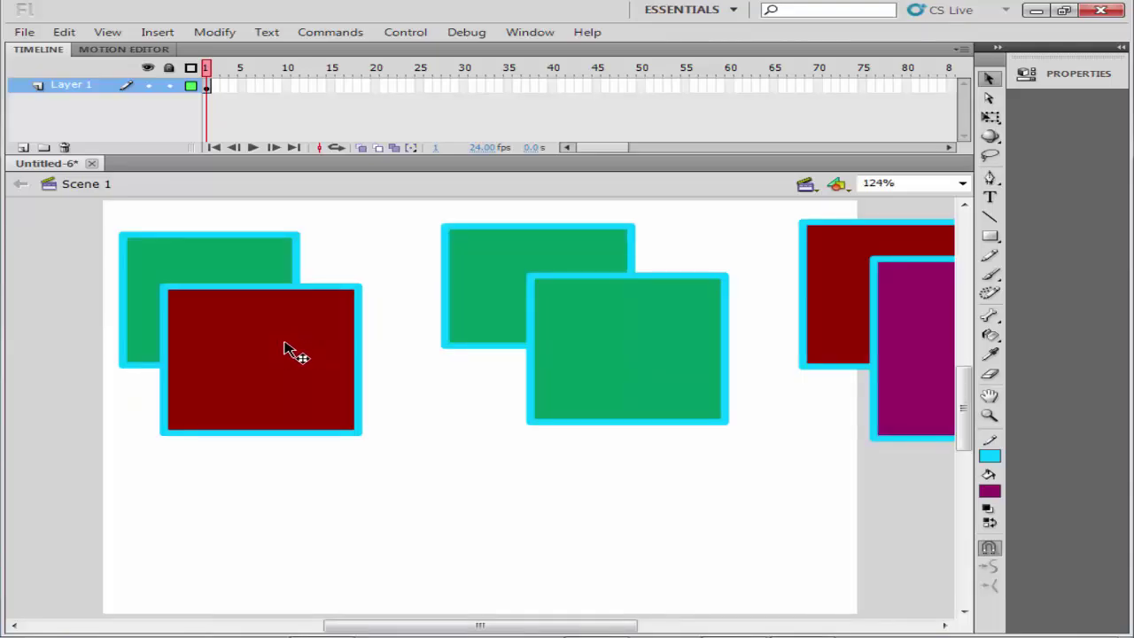
click(286, 348)
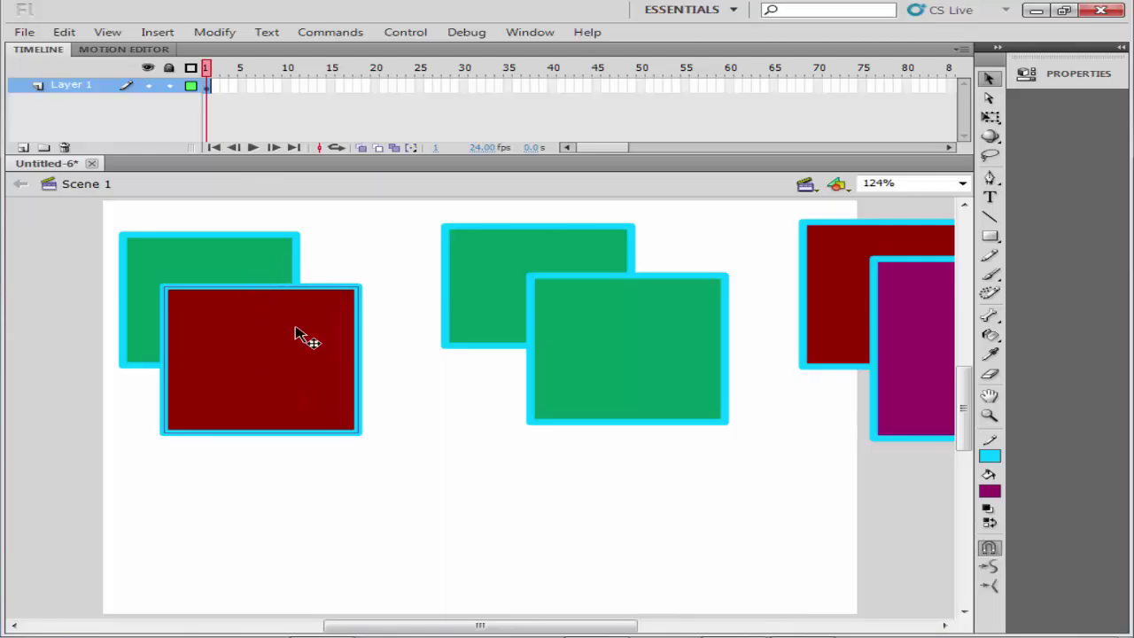
click(232, 39)
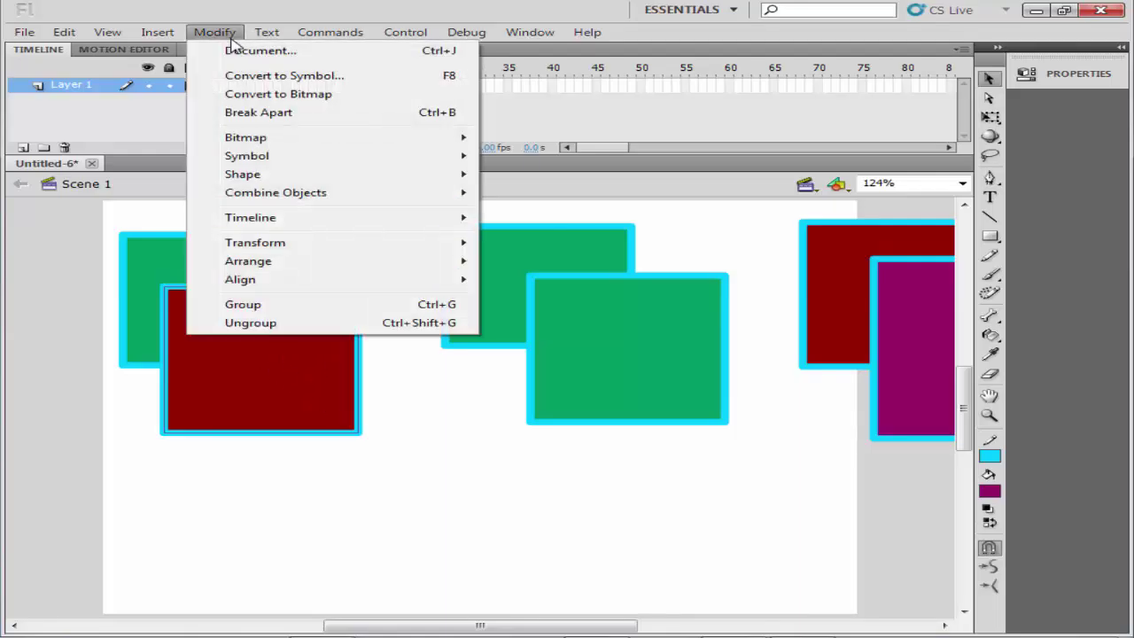
mouse_move(276, 269)
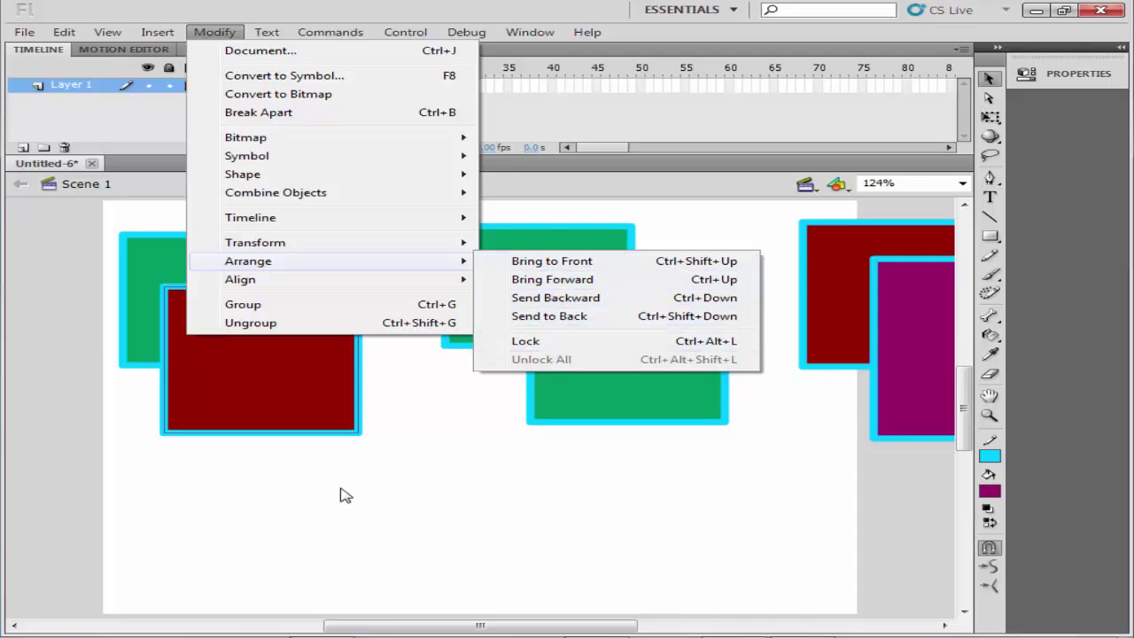
click(311, 501)
click(197, 268)
double_click(197, 268)
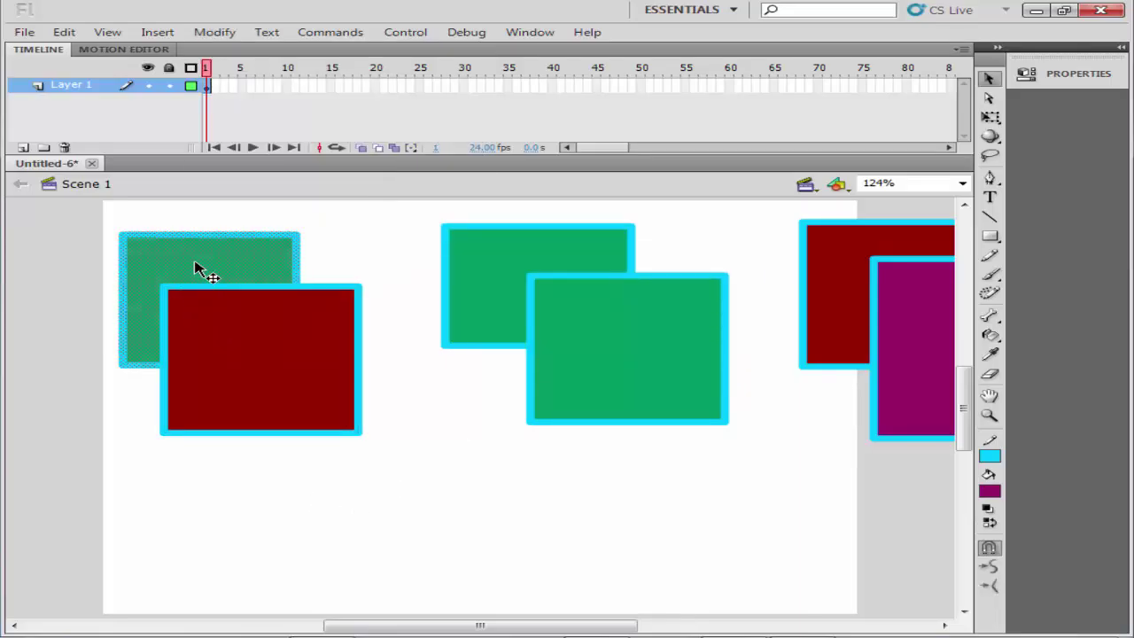
click(215, 33)
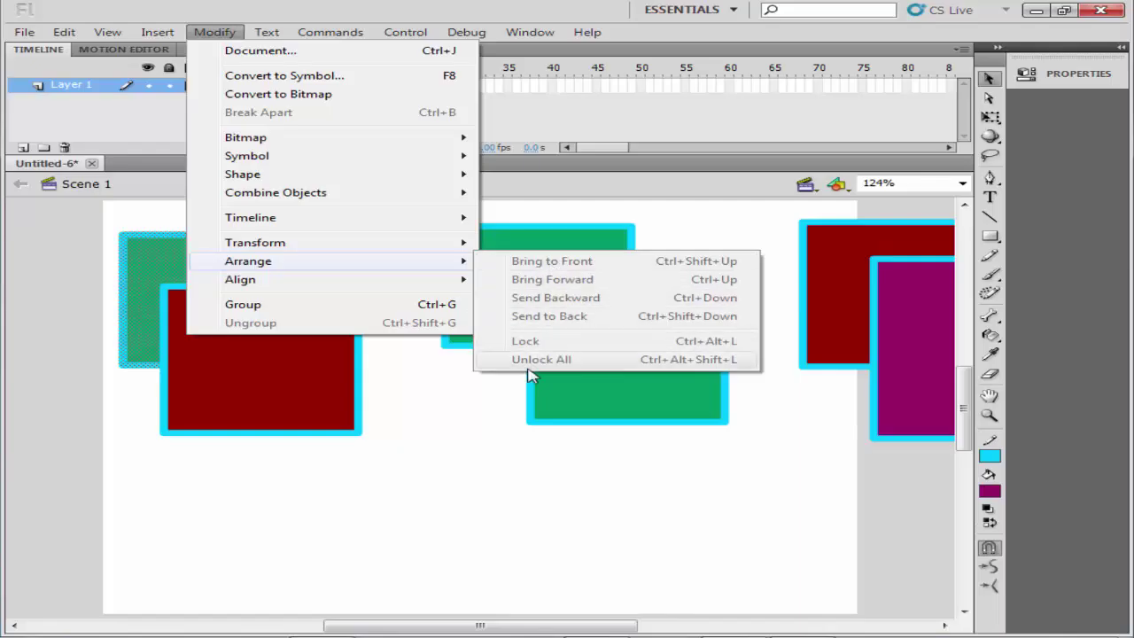
click(452, 457)
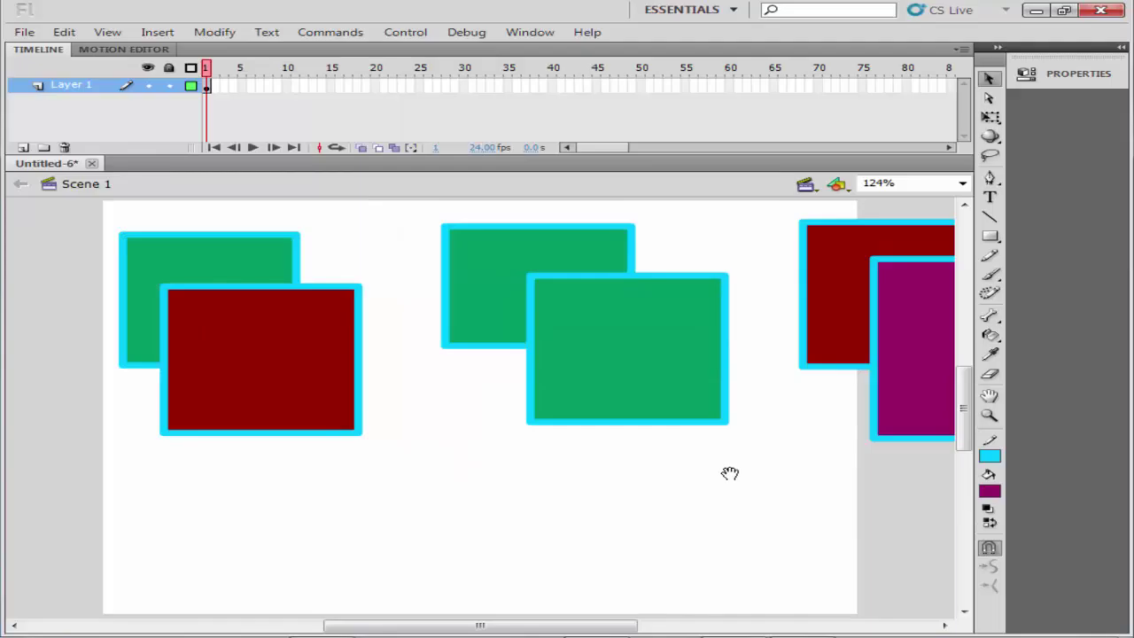
Send the purple rectangle of the rightmost pair backward, behind the dark red one
drag(730, 473, 290, 471)
click(474, 372)
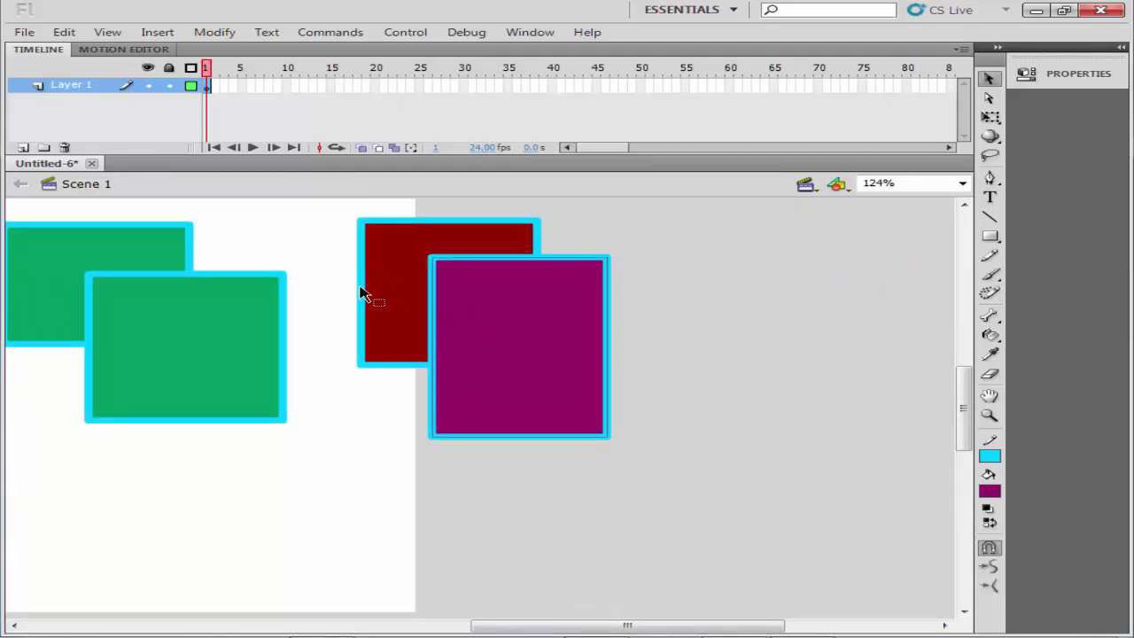
right_click(507, 332)
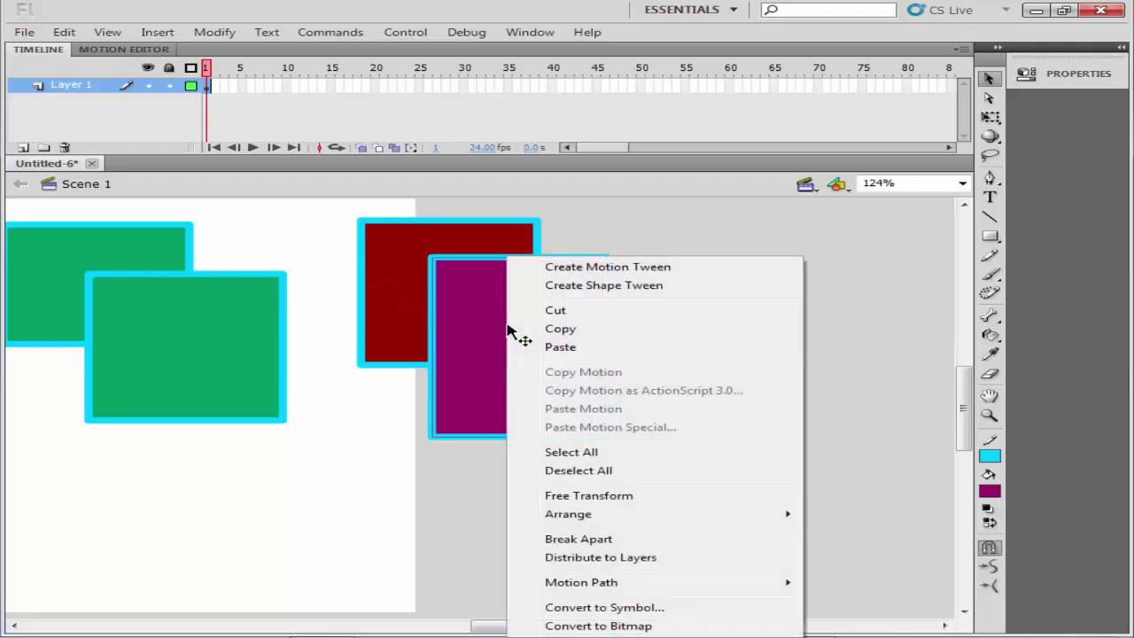
click(494, 325)
click(226, 36)
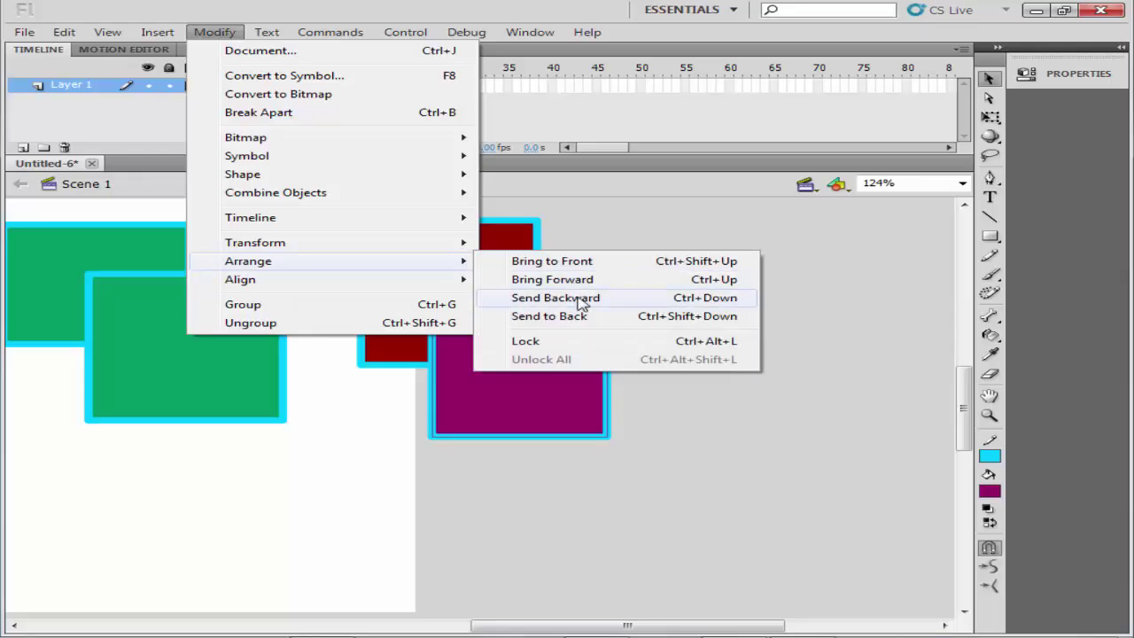
click(578, 302)
Send the rightmost pair's dark red rectangle backward, behind the purple one, and deselect it
click(482, 291)
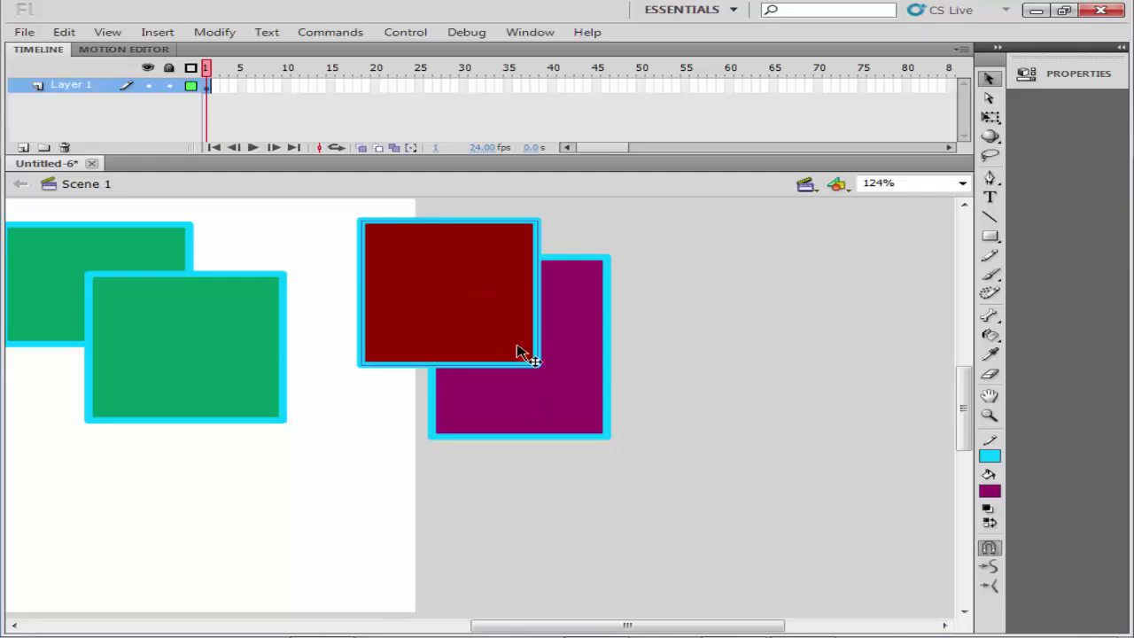
right_click(473, 299)
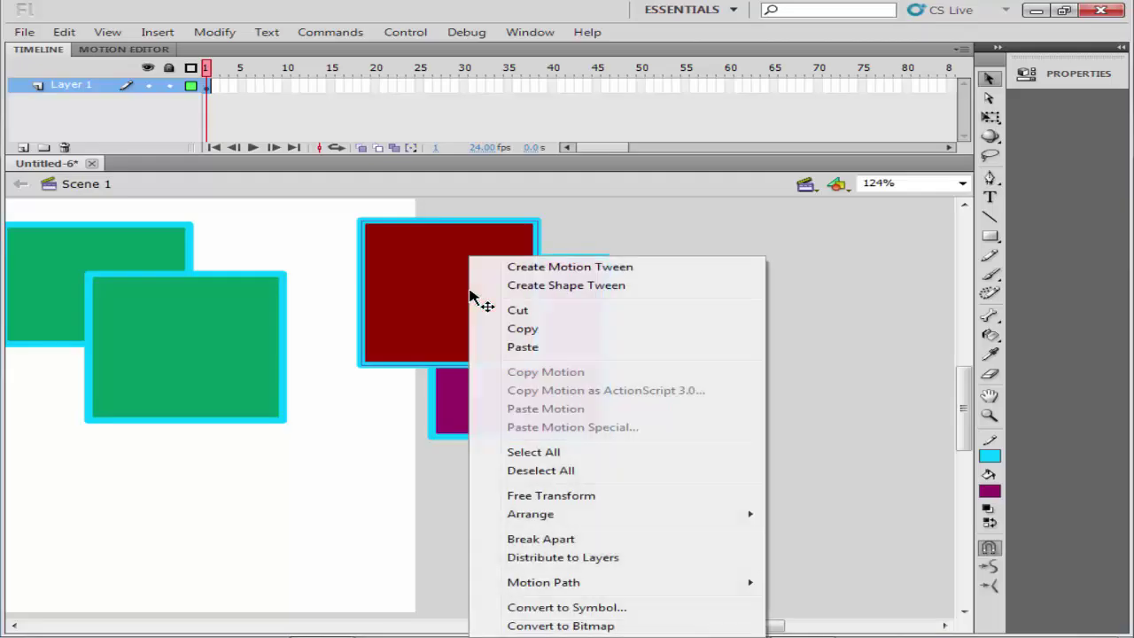
click(464, 281)
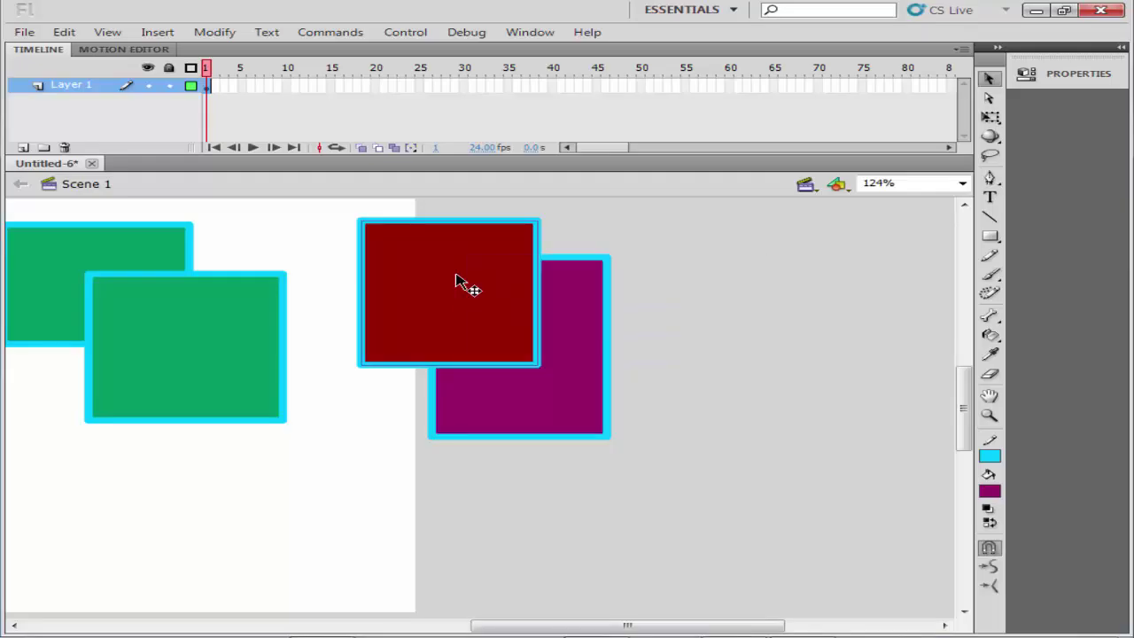
right_click(457, 279)
mouse_move(537, 514)
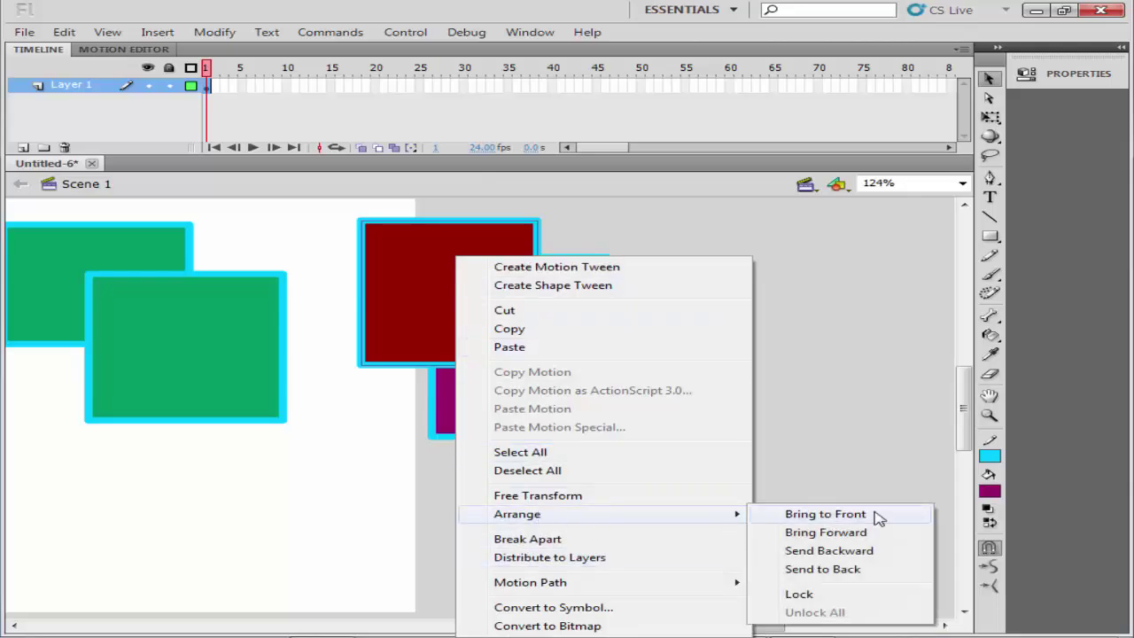
click(827, 553)
click(287, 499)
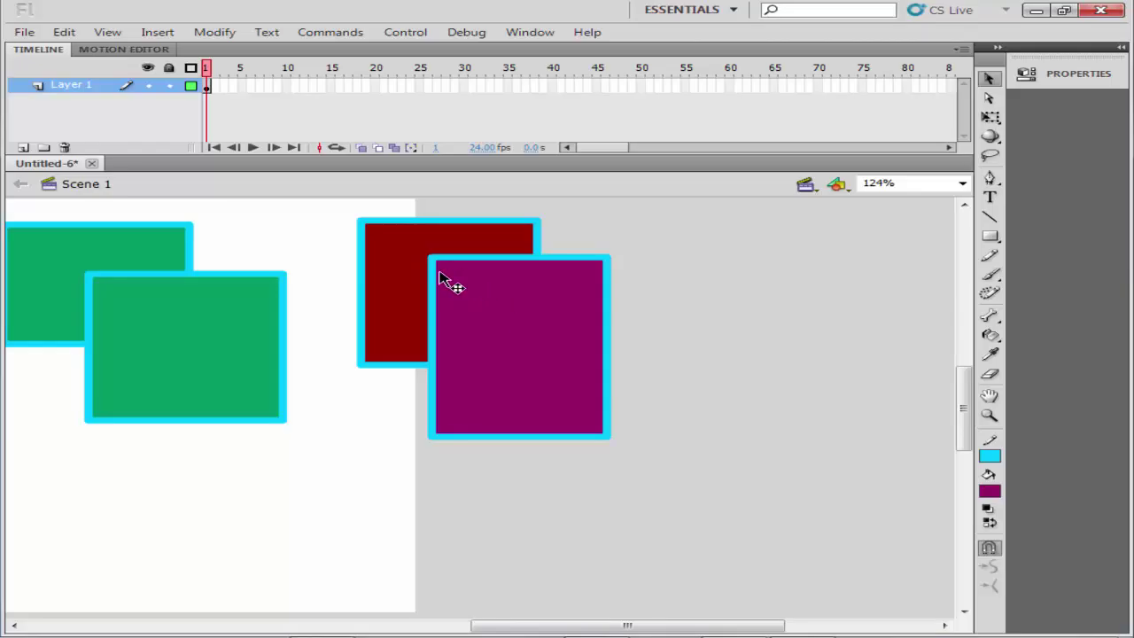
Move the middle pair's front green rectangle and its outline down, clear of the green rectangle it overlaps
key(space)
drag(279, 517, 603, 524)
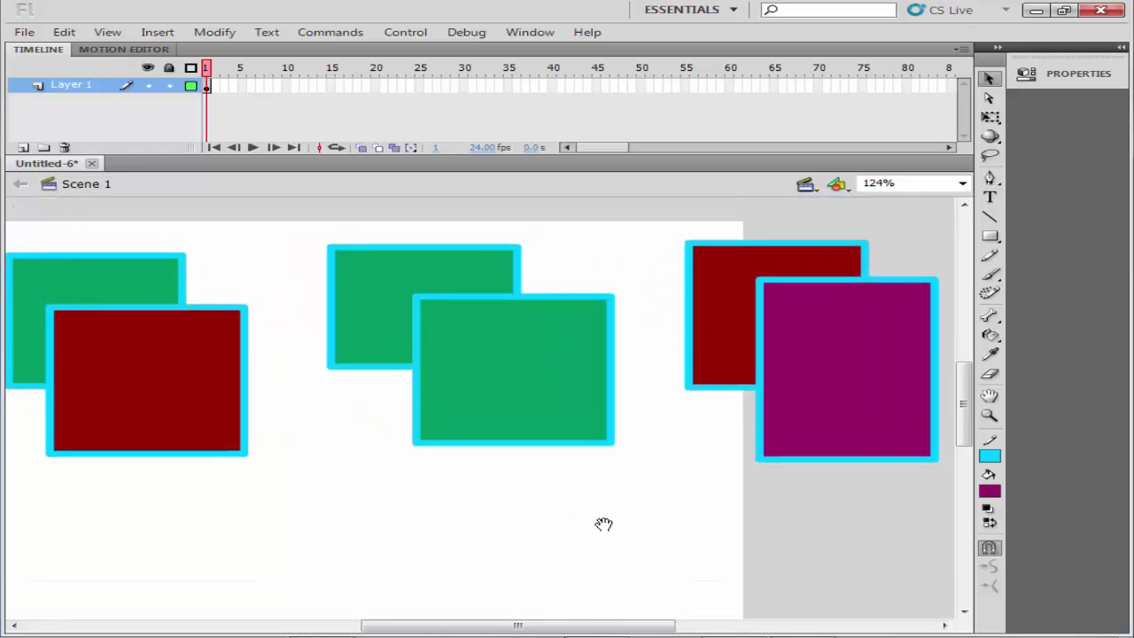
click(500, 377)
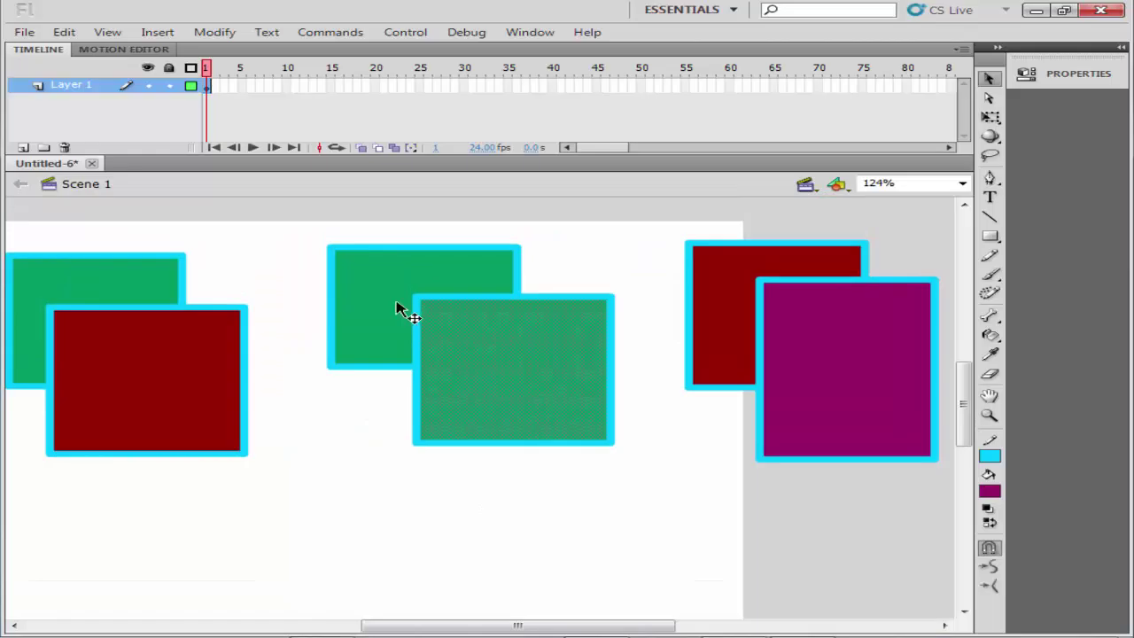
drag(553, 410, 536, 610)
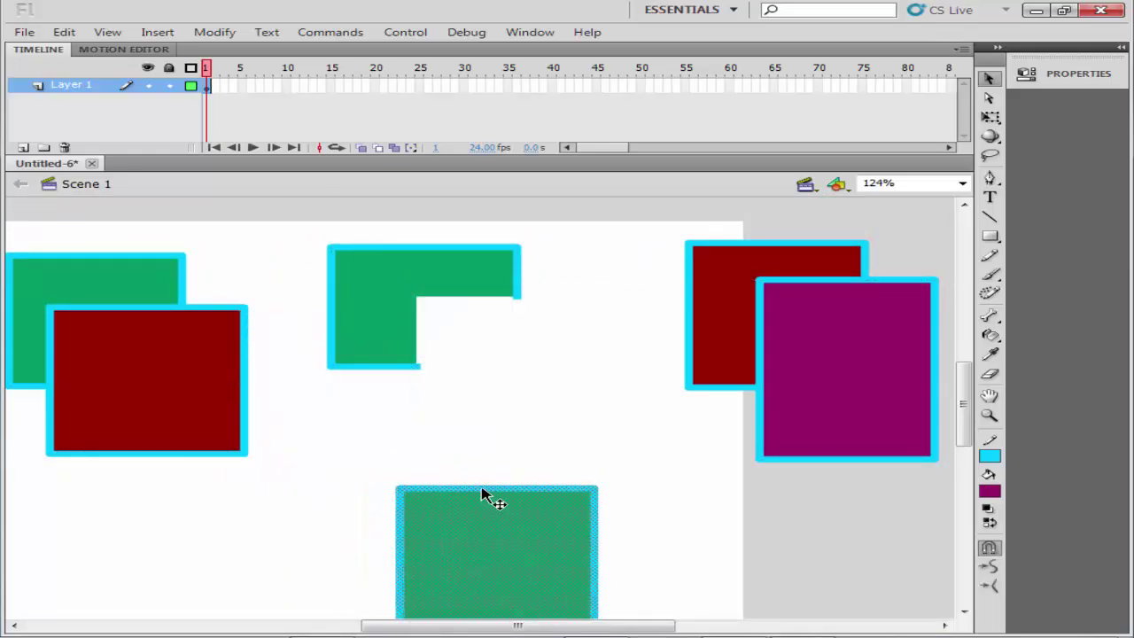
drag(470, 496, 594, 532)
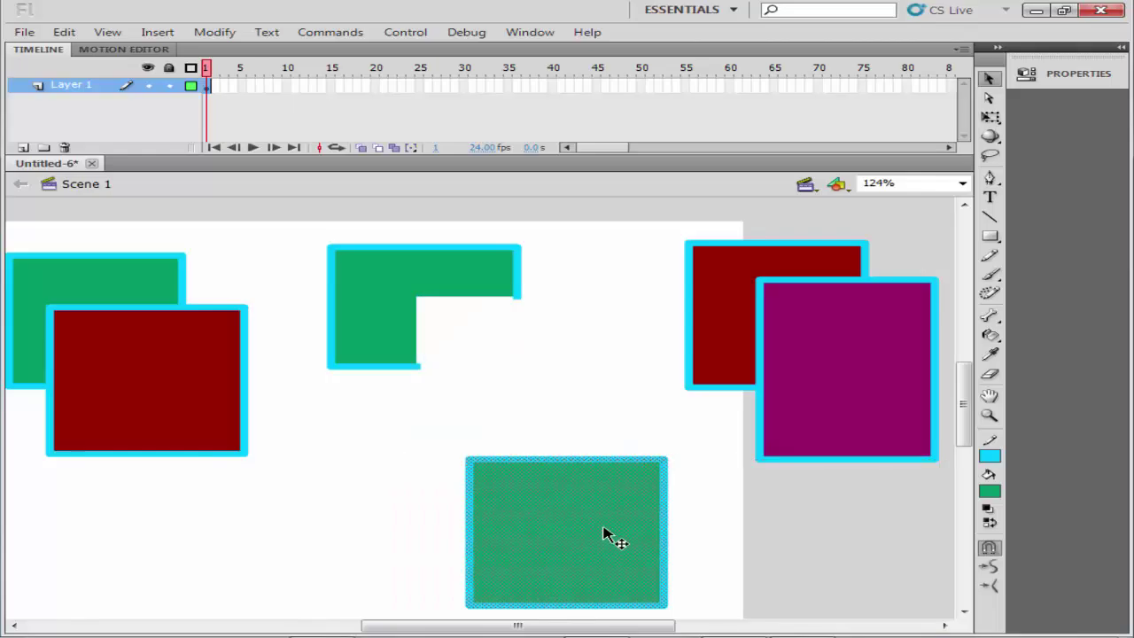
Merge the detached green rectangle into its L-shaped neighbour, and cut a notch in its lower edge with the leftover strip
drag(562, 544, 468, 319)
drag(374, 314, 481, 514)
click(381, 510)
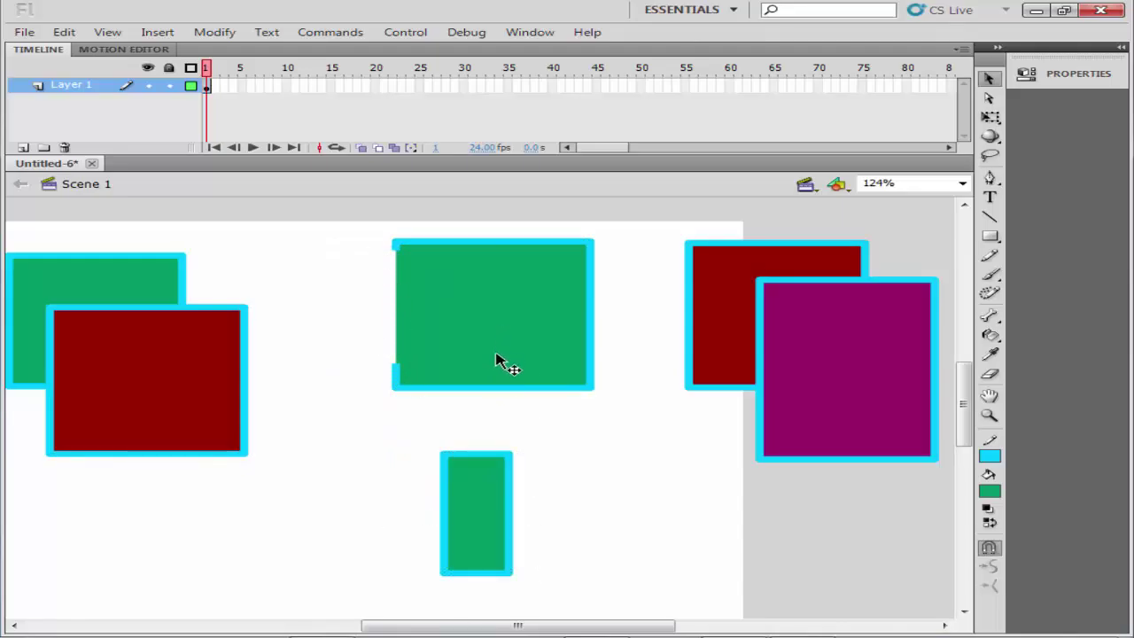
mouse_move(488, 526)
mouse_down()
mouse_move(519, 367)
mouse_move(510, 346)
mouse_move(648, 552)
mouse_move(482, 509)
mouse_move(514, 362)
mouse_move(580, 529)
mouse_move(498, 373)
mouse_move(630, 566)
mouse_up()
double_click(474, 512)
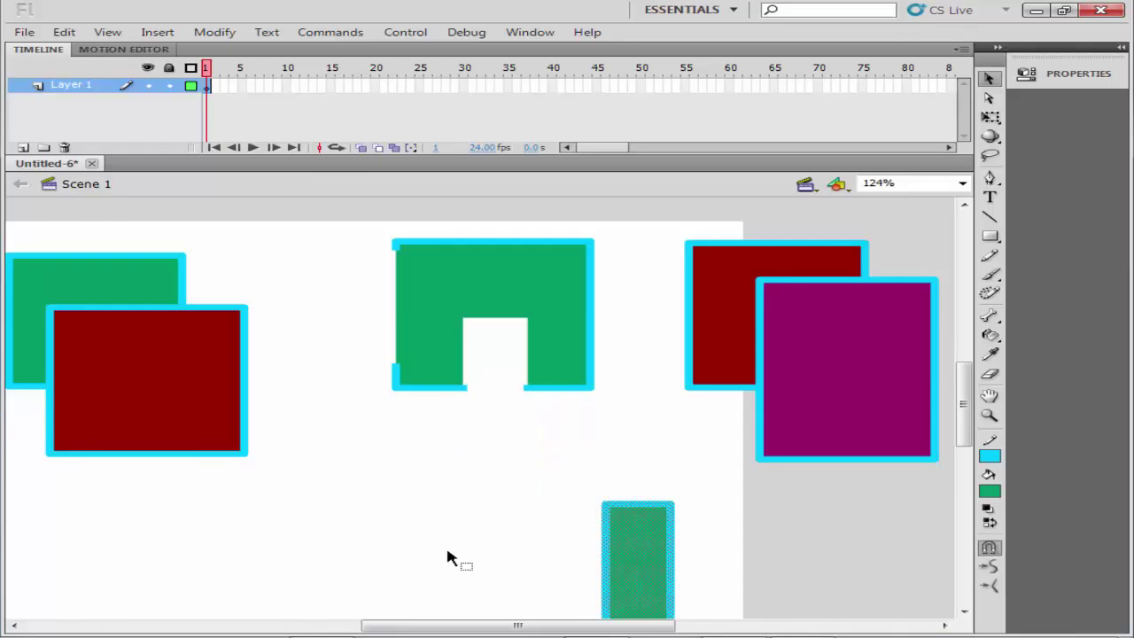
Try to send the leftmost pair's dark red rectangle backward, behind the green one
drag(248, 542, 457, 547)
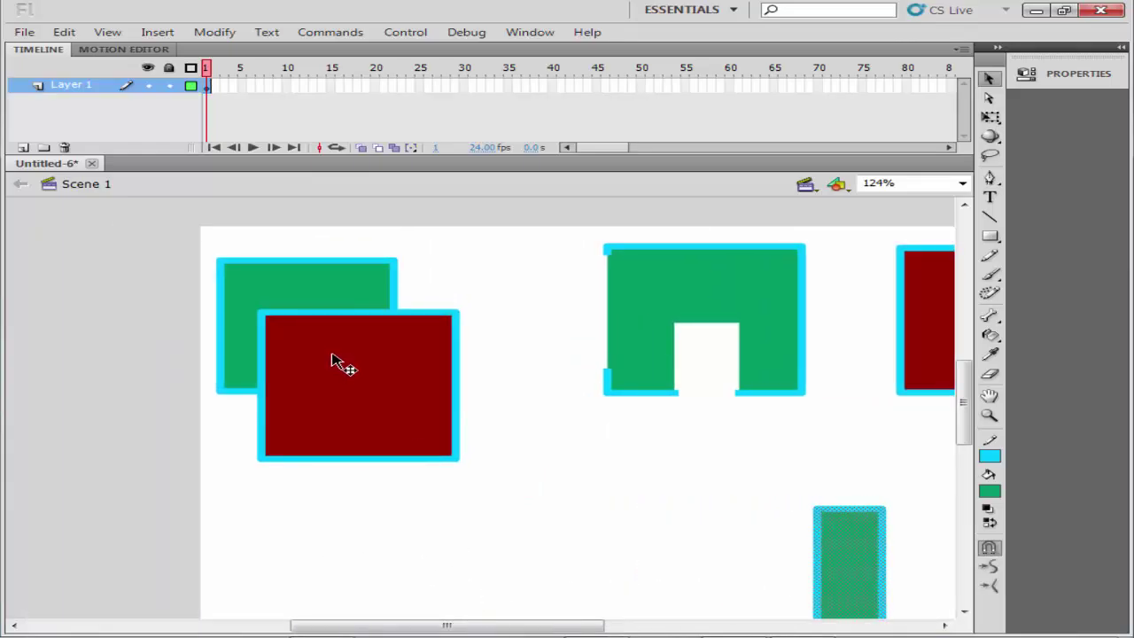
click(370, 399)
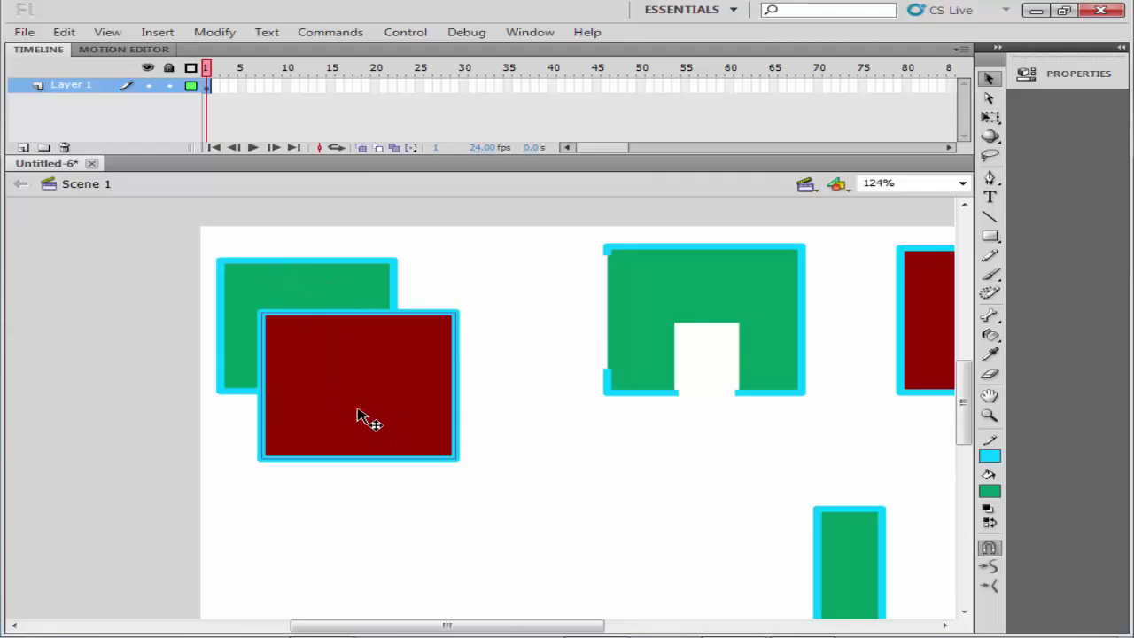
right_click(358, 417)
mouse_move(426, 292)
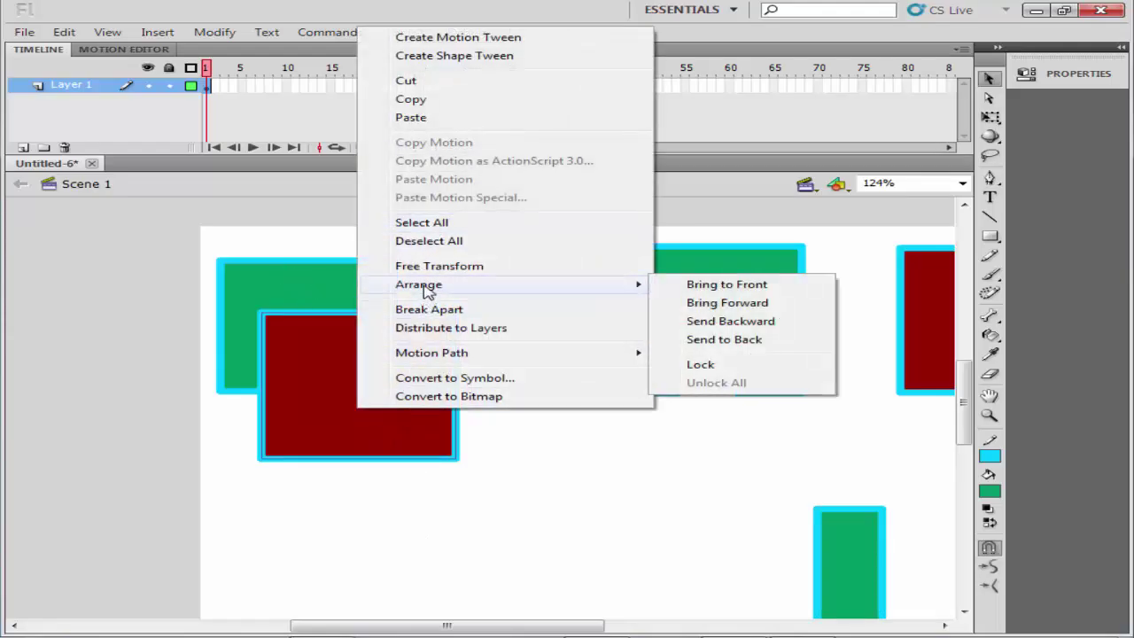
click(692, 321)
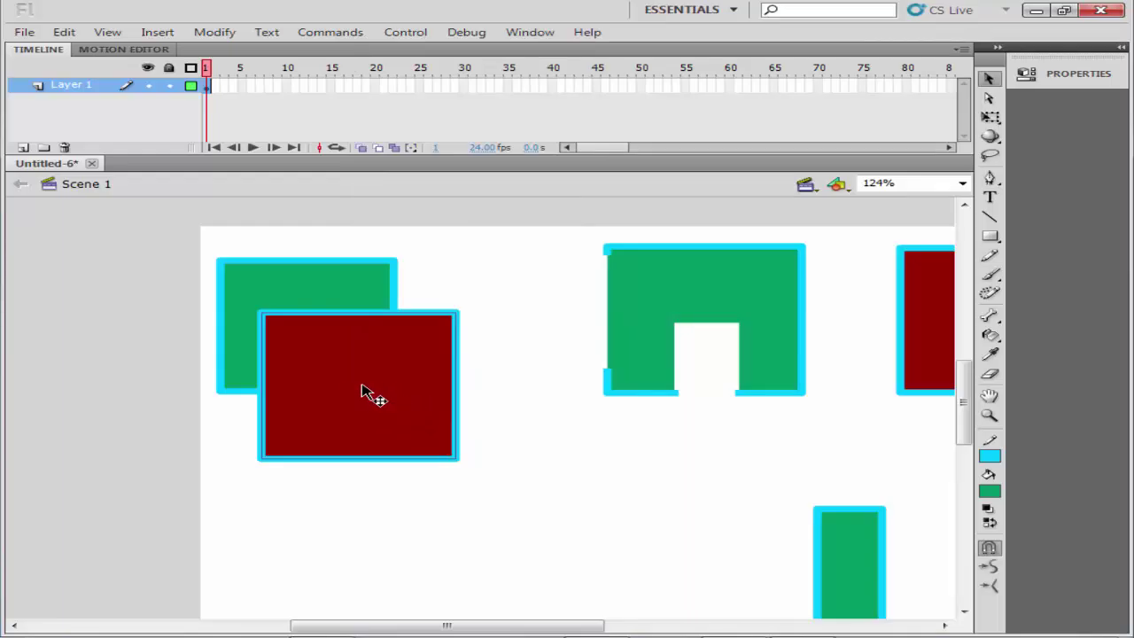
Move the leftmost dark red rectangle off the green one, and place it over the green shape's upper part
drag(358, 381, 507, 509)
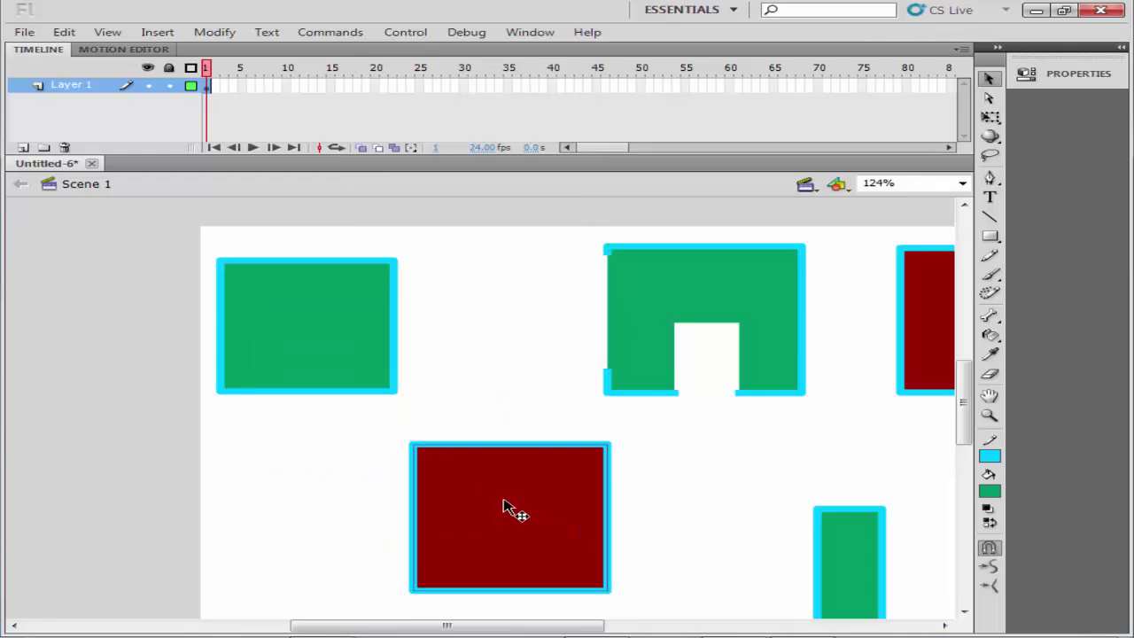
key(ctrl+z)
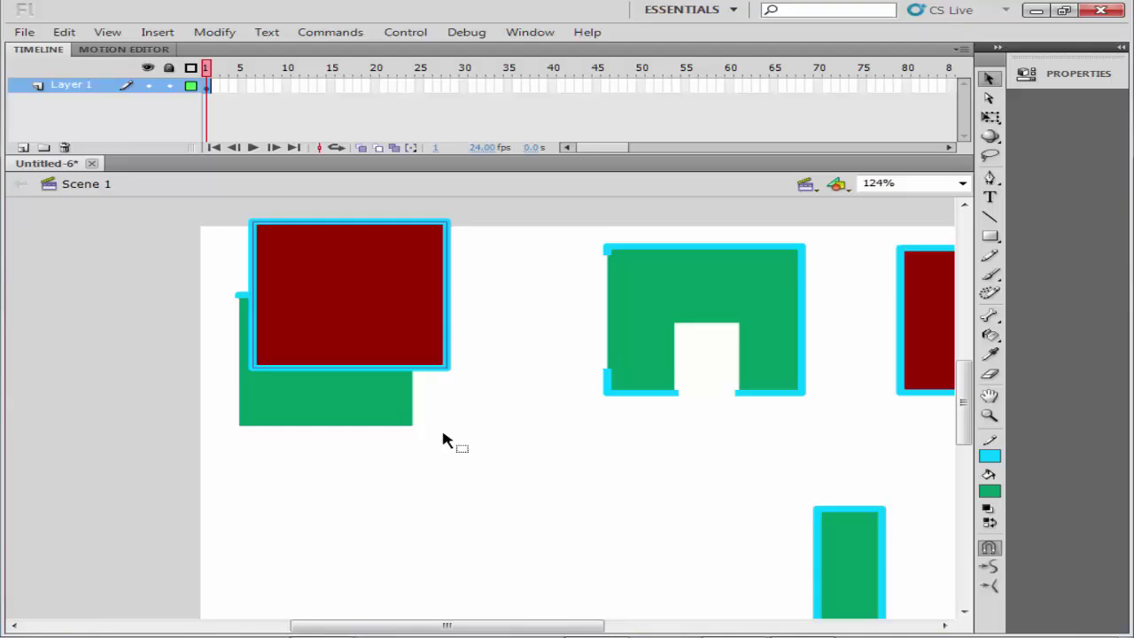
click(512, 295)
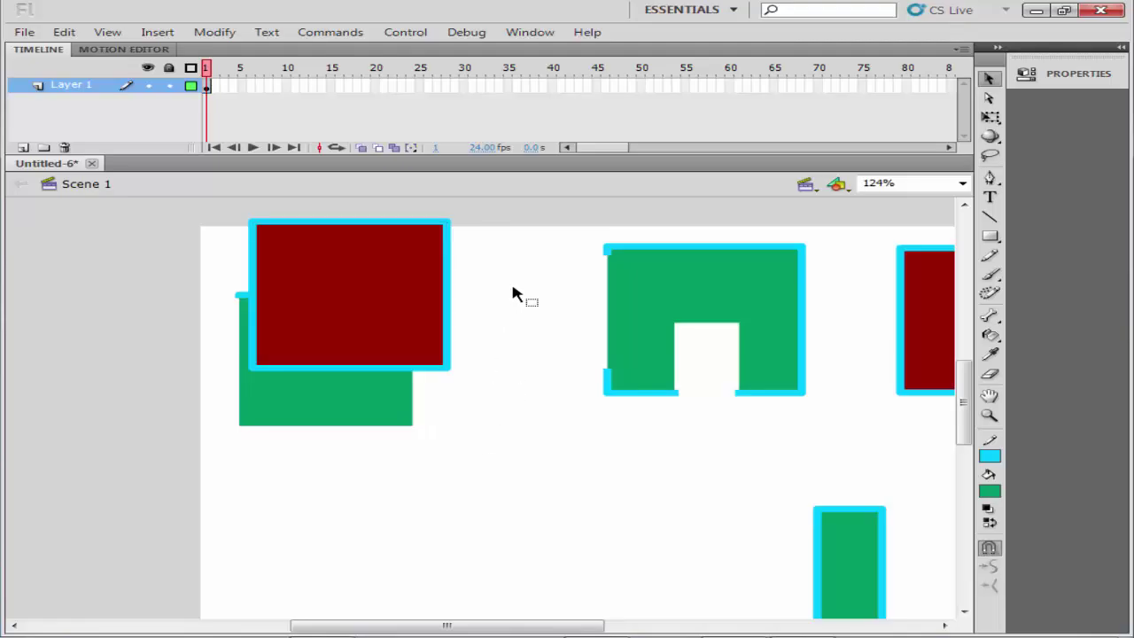